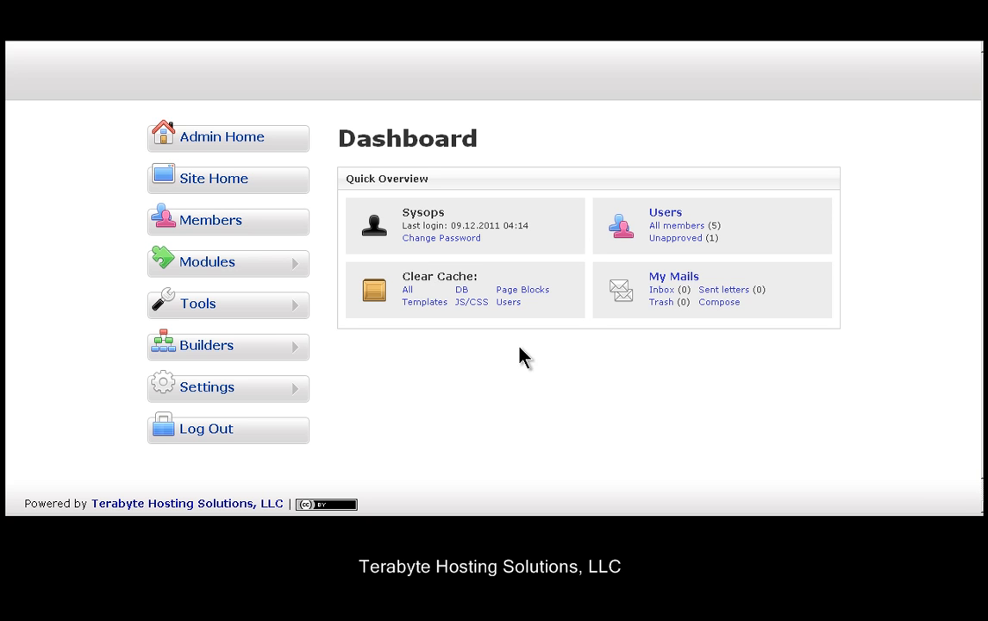
Step: Open the Categories Settings in the site administration and review the existing blog categories
click(293, 394)
scroll(293, 396, down, 4)
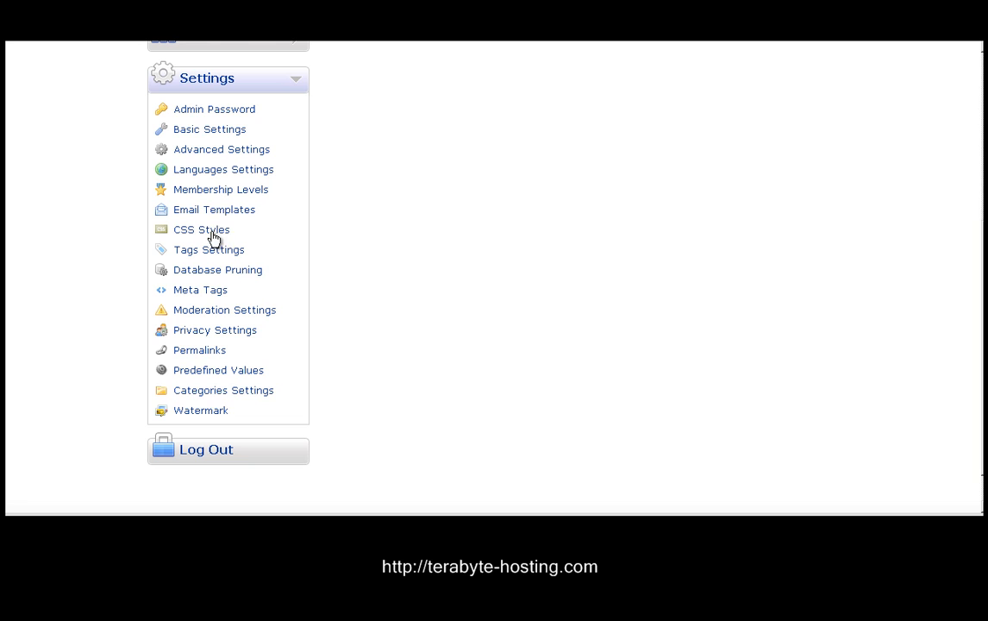
click(198, 396)
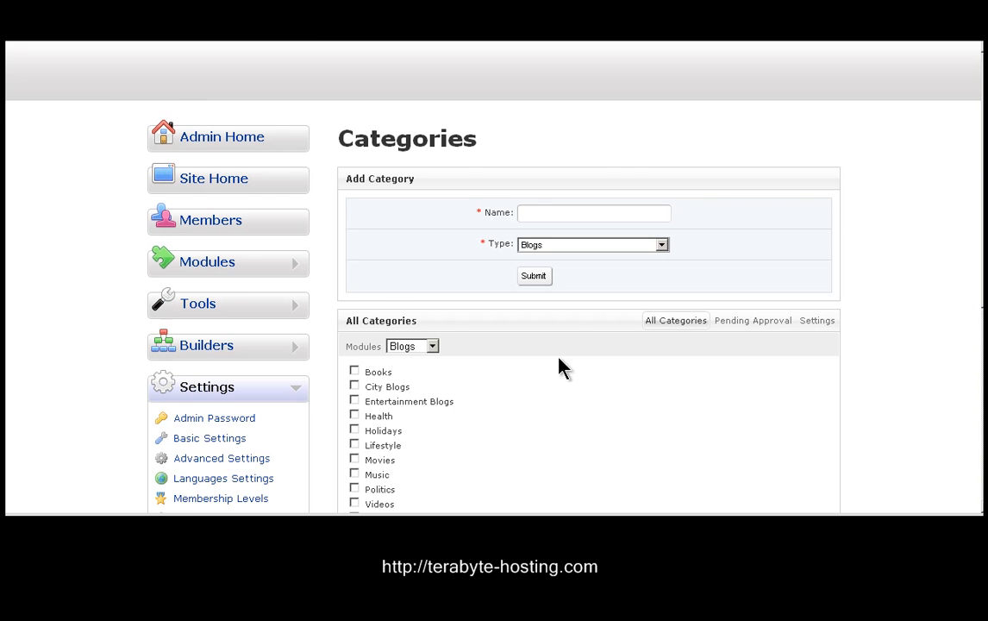
scroll(569, 364, down, 1)
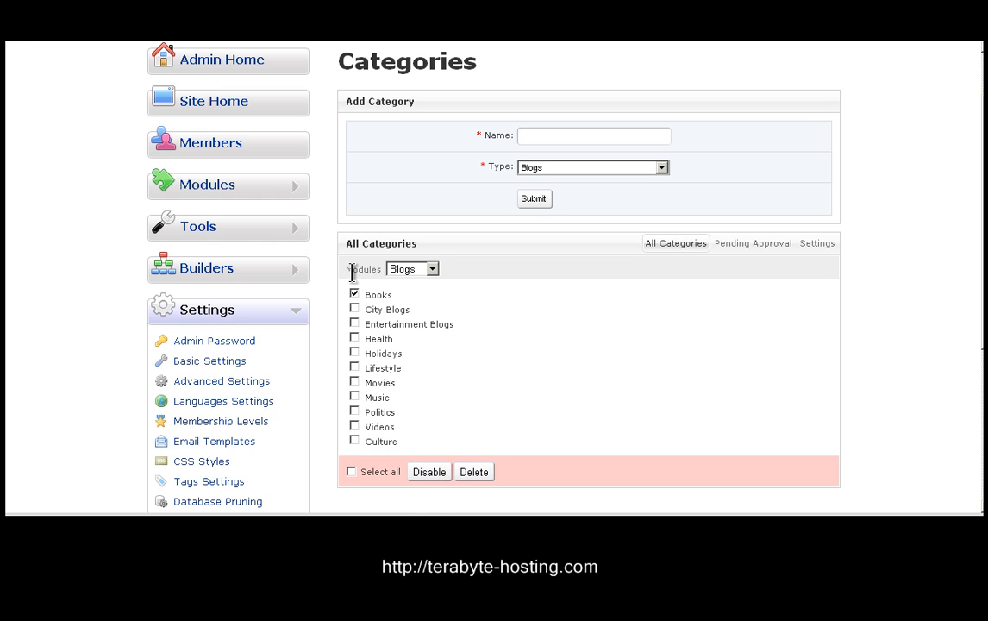
Step: View the category display settings and examine which content types a new category can belong to
click(829, 248)
scroll(518, 327, down, 1)
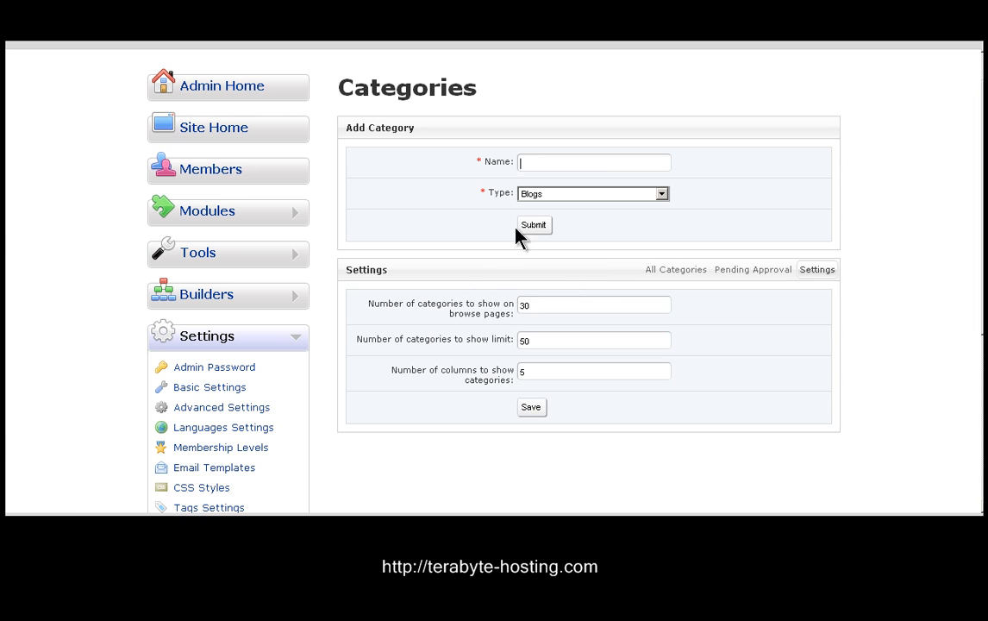
click(662, 195)
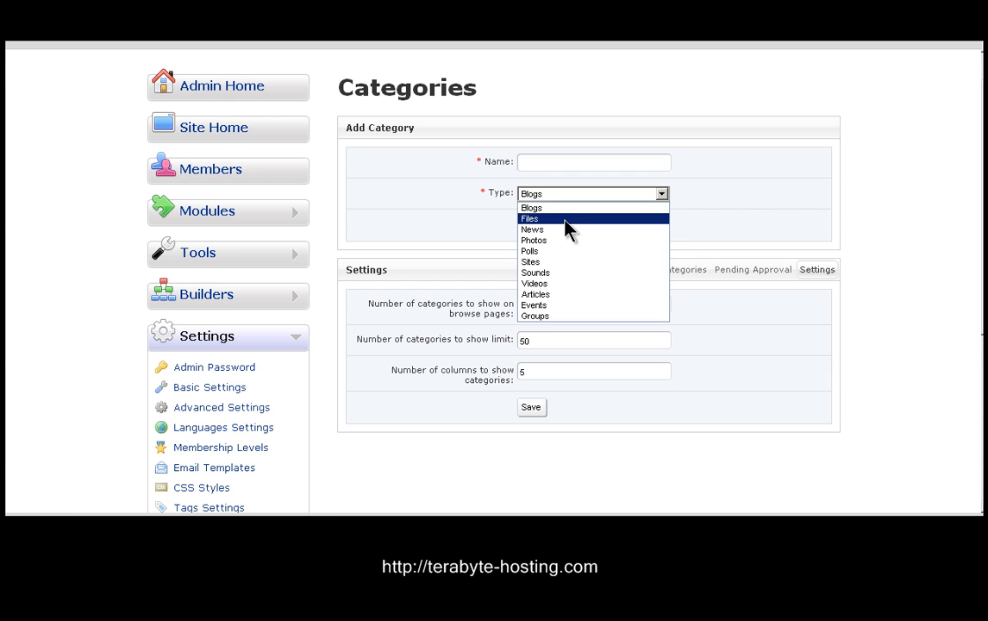
click(536, 161)
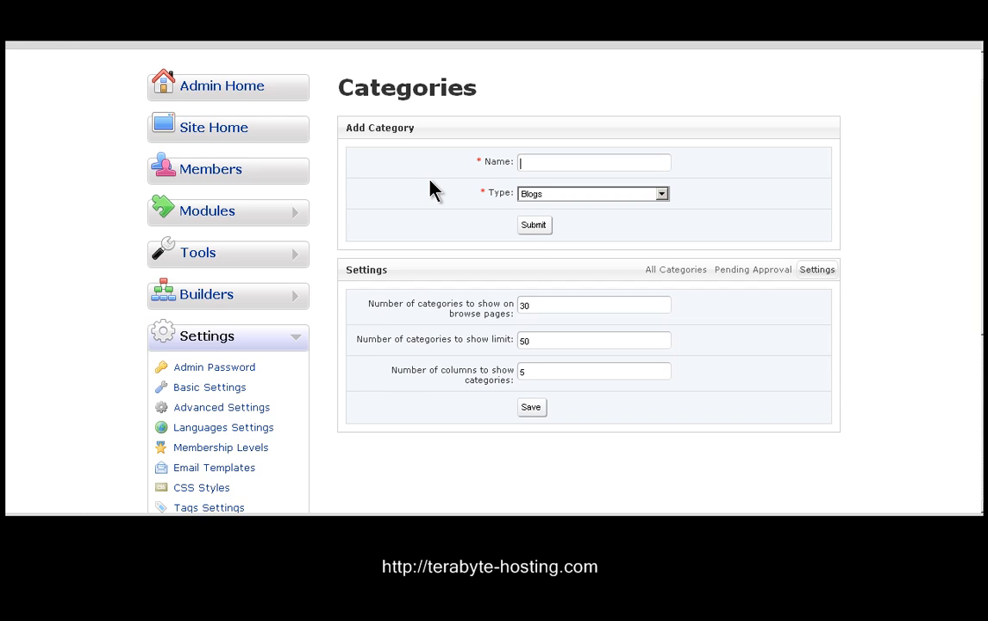
Step: Leave the administration for the site's home page and open the admin's own blog page in the Blogs module
scroll(432, 190, up, 1)
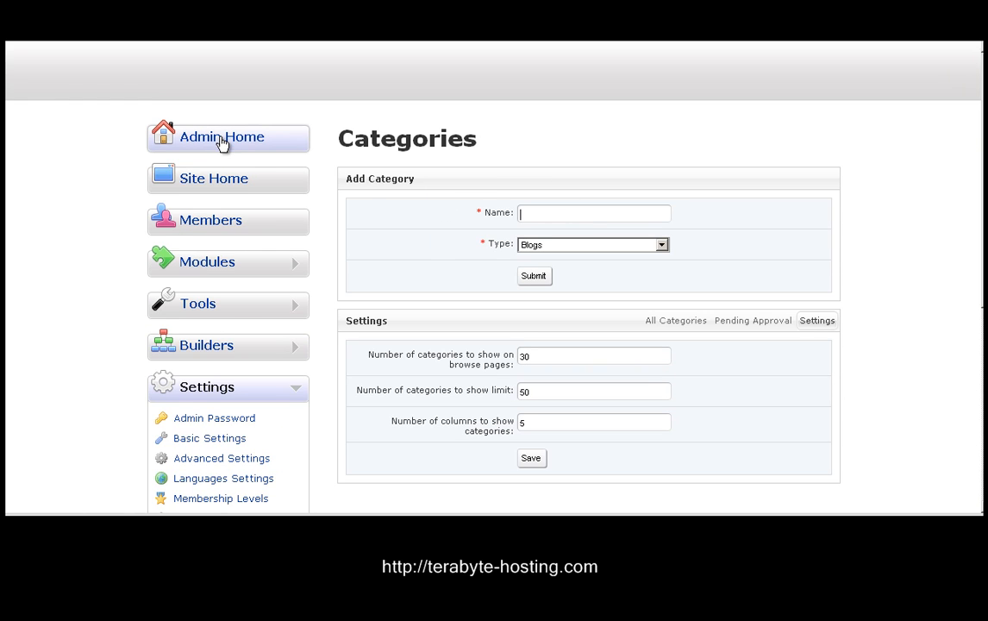
scroll(164, 251, down, 4)
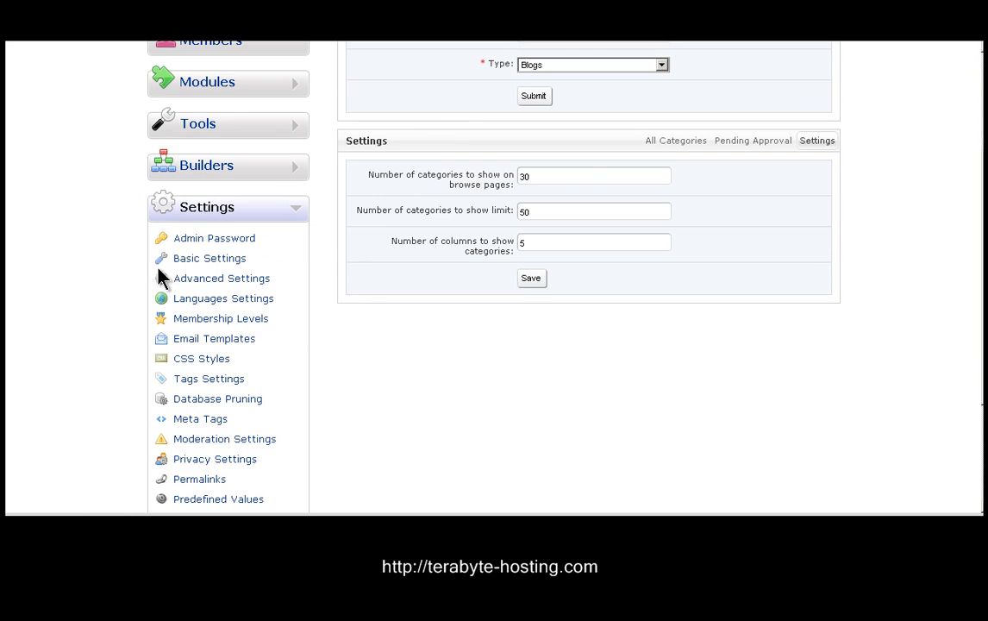
click(296, 213)
scroll(137, 270, up, 1)
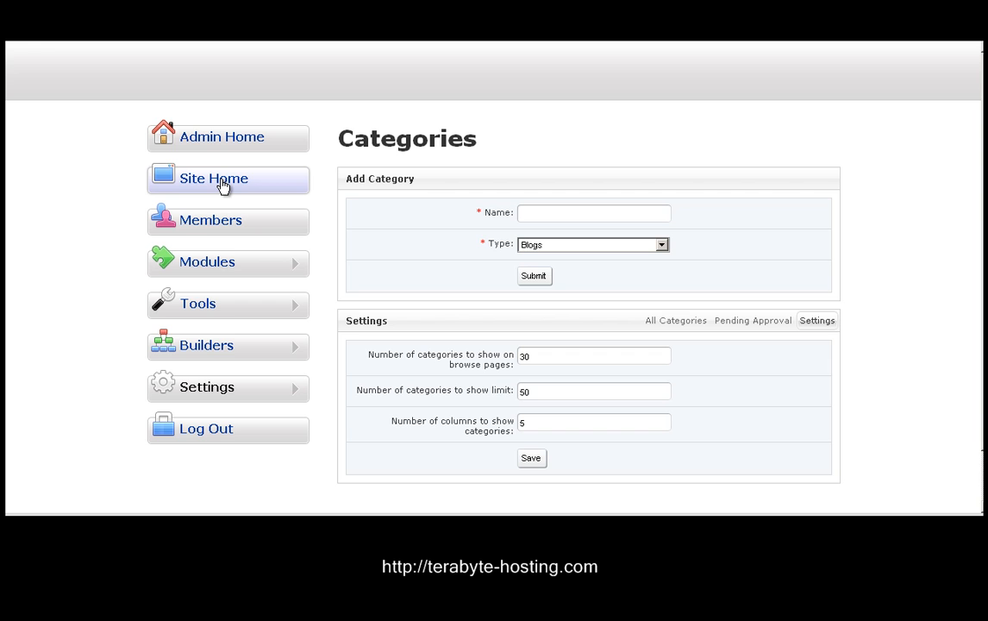
click(223, 187)
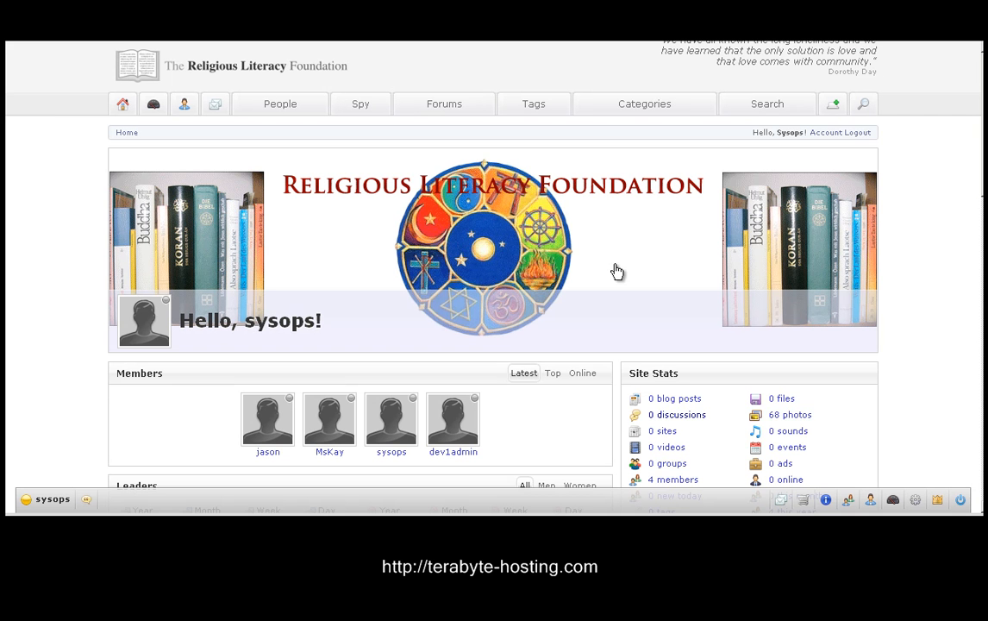
mouse_move(774, 119)
mouse_move(841, 107)
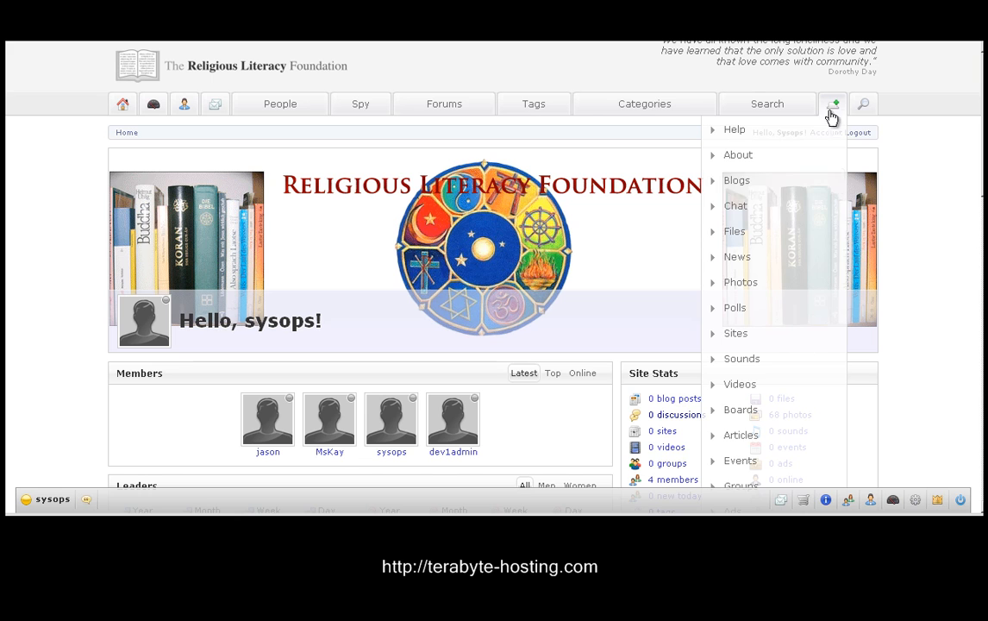
click(731, 183)
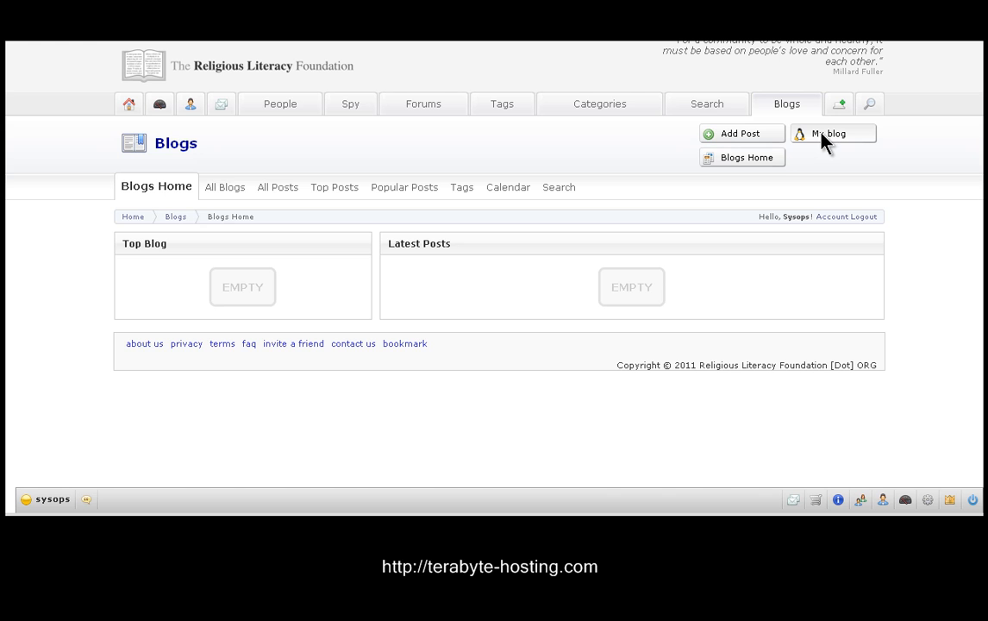
click(818, 136)
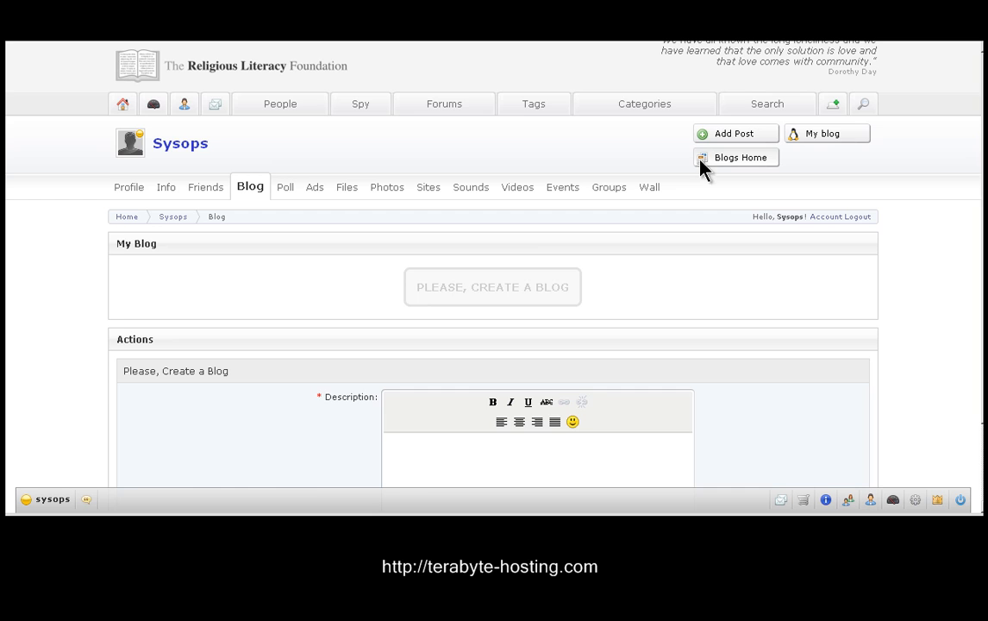
Step: Create the blog with the description "This is a test blog to get to the category settings"
scroll(311, 330, down, 2)
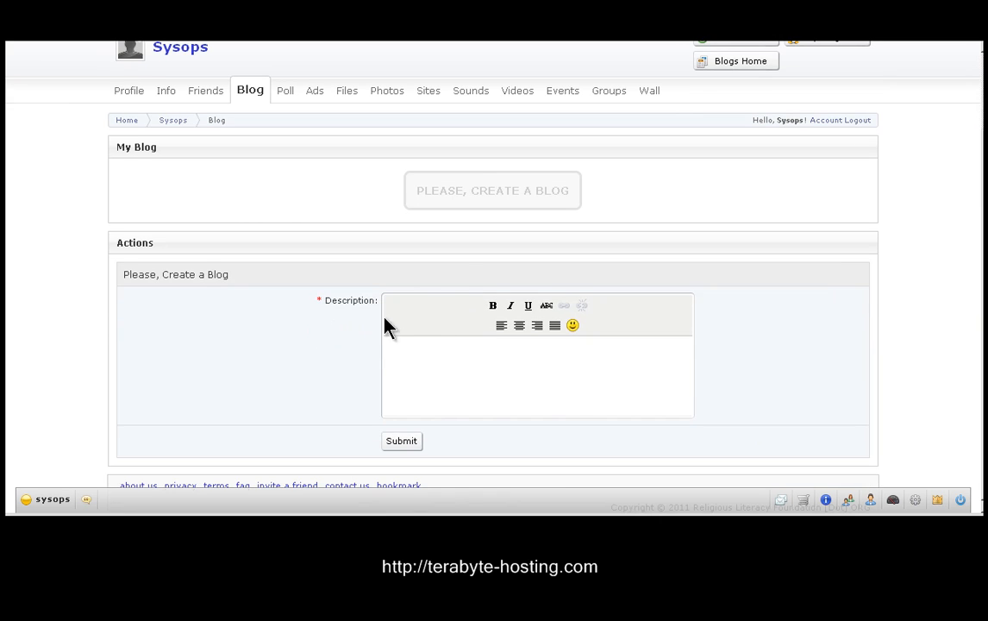
scroll(383, 325, up, 1)
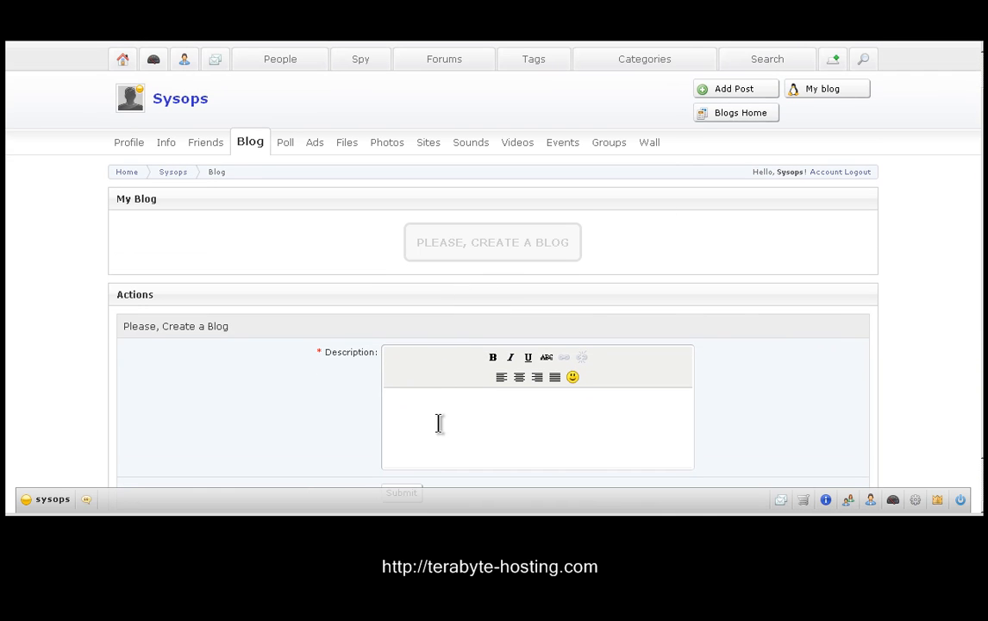
text(This is a test blog to get to the category settings)
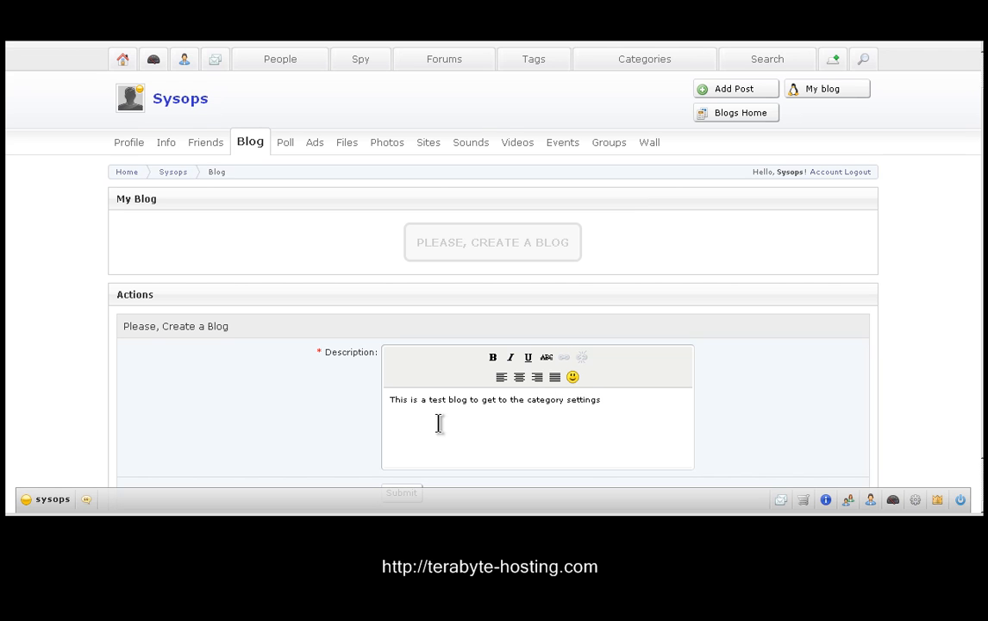
scroll(302, 416, down, 1)
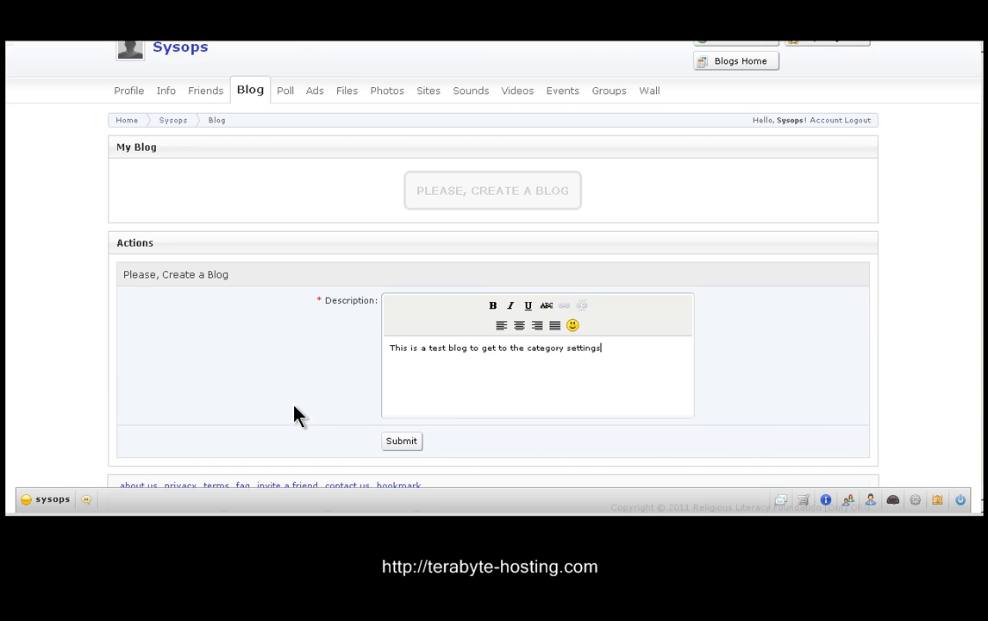
click(412, 443)
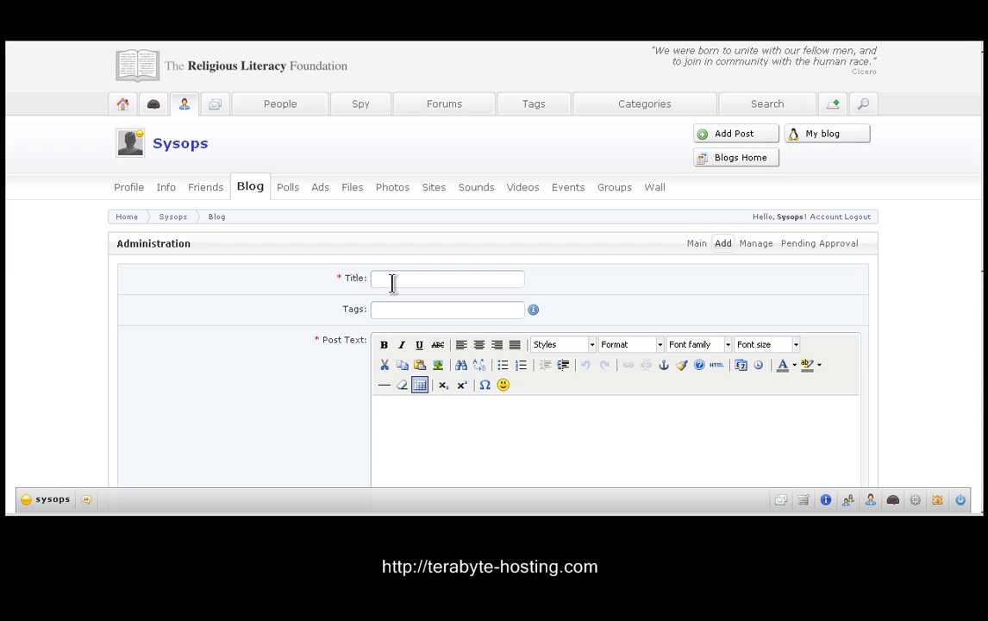
Step: Examine the category choices offered in the new blog post form without selecting one
scroll(293, 328, down, 2)
scroll(293, 328, down, 6)
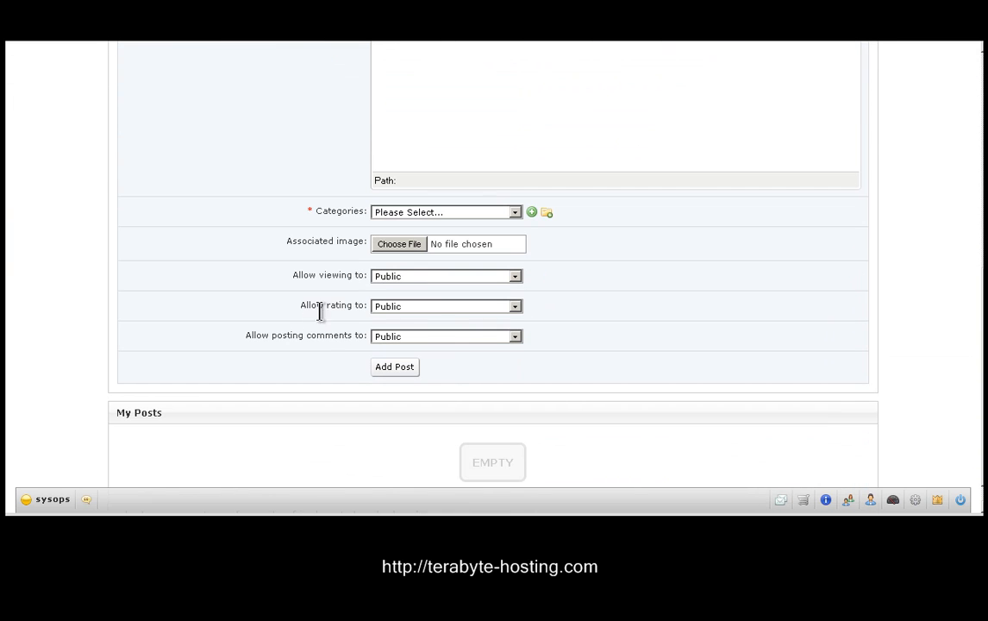
click(515, 219)
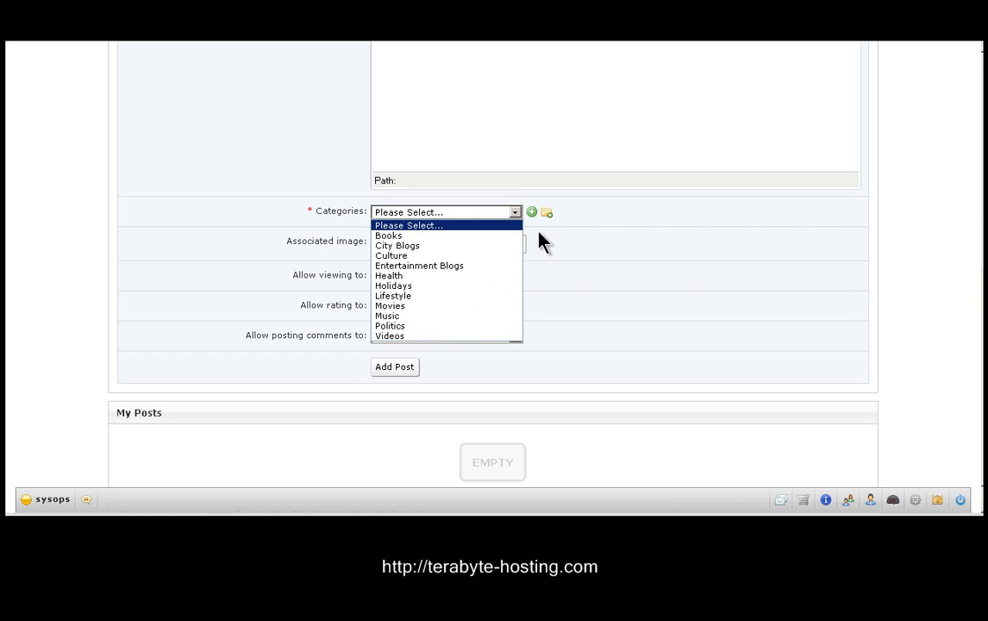
click(575, 246)
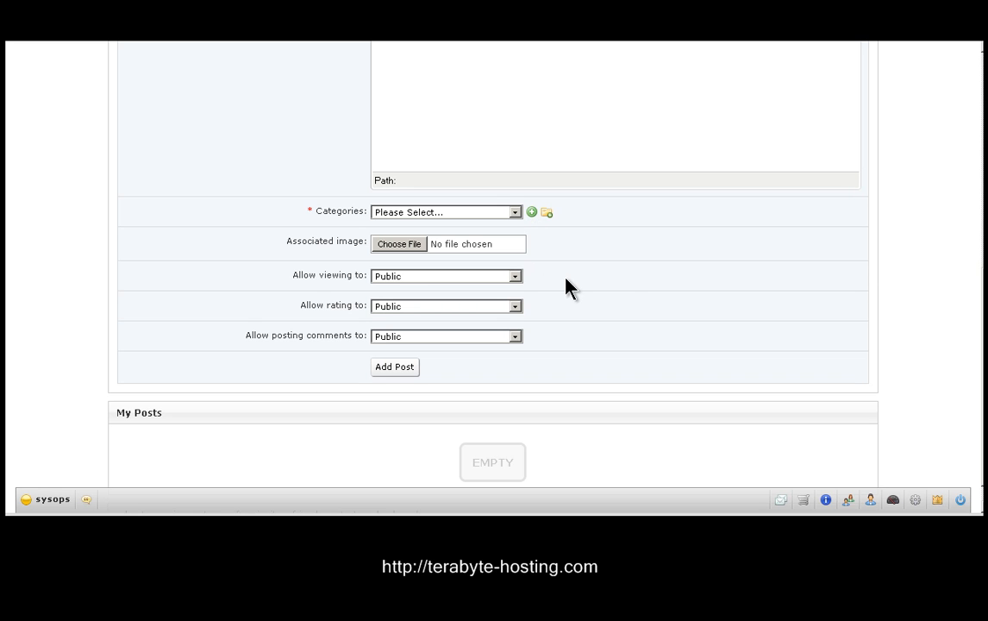
Step: Return to the administration dashboard and open the Categories Settings
scroll(621, 298, up, 6)
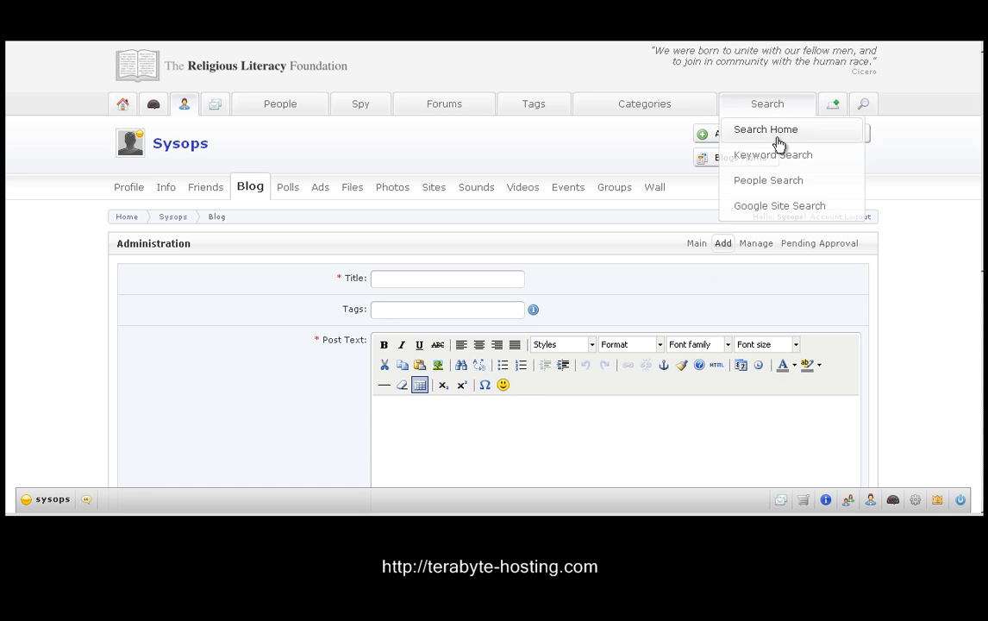
click(938, 504)
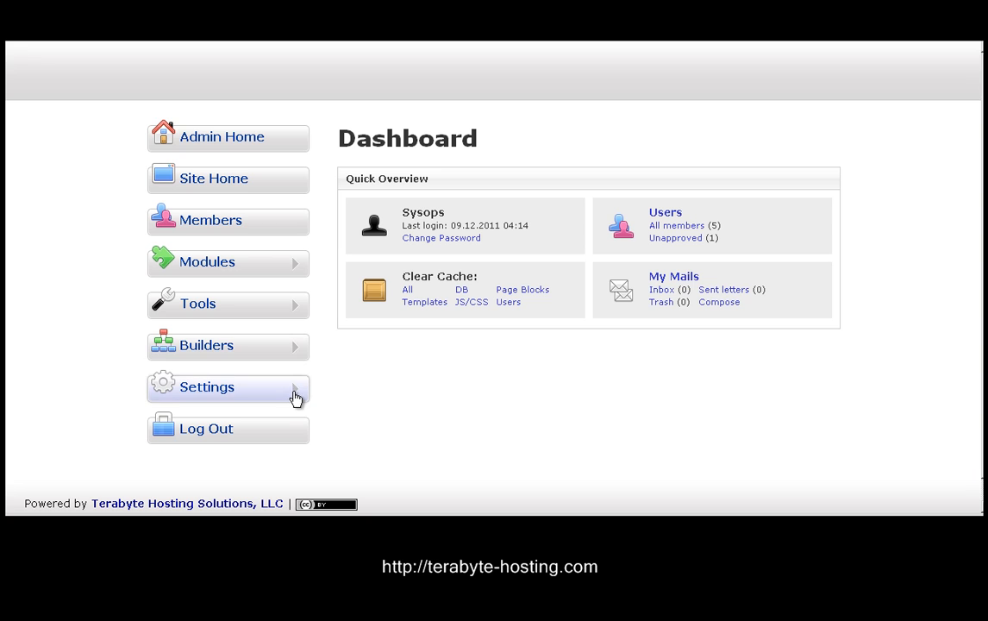
click(295, 397)
scroll(207, 402, down, 3)
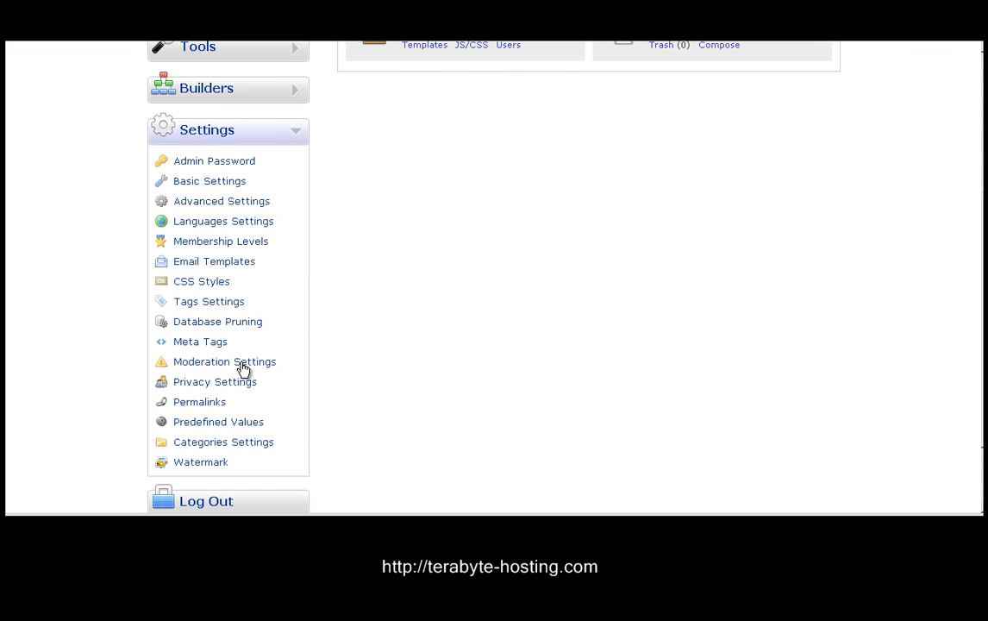
click(226, 451)
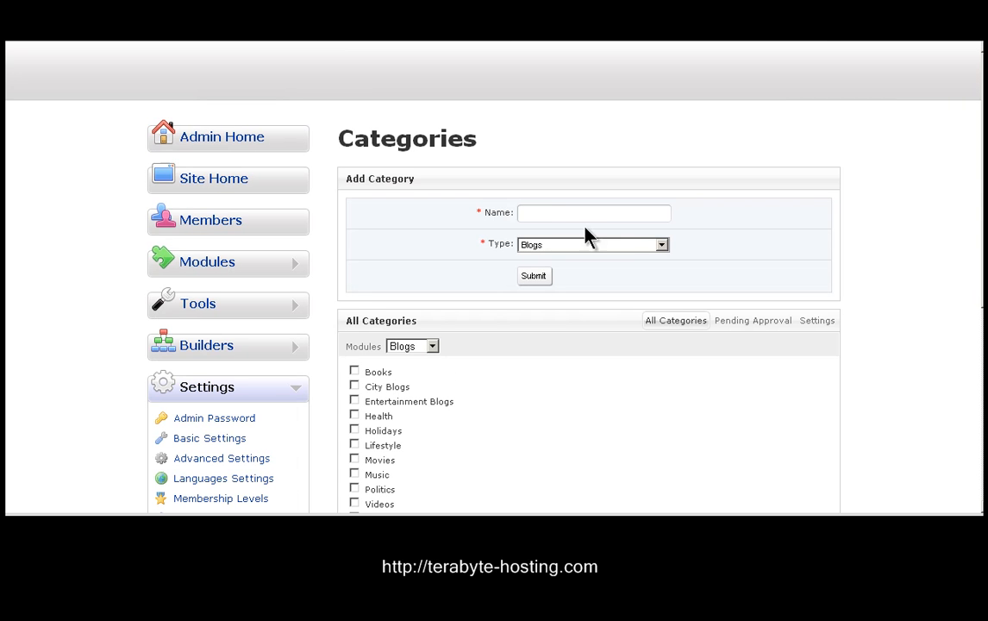
Step: Add a category named "Houston The Man" for the Blogs type and check the category list
click(540, 217)
text(Ho)
key(BackSpace)
text(ouston The Man)
click(536, 276)
scroll(523, 297, down, 2)
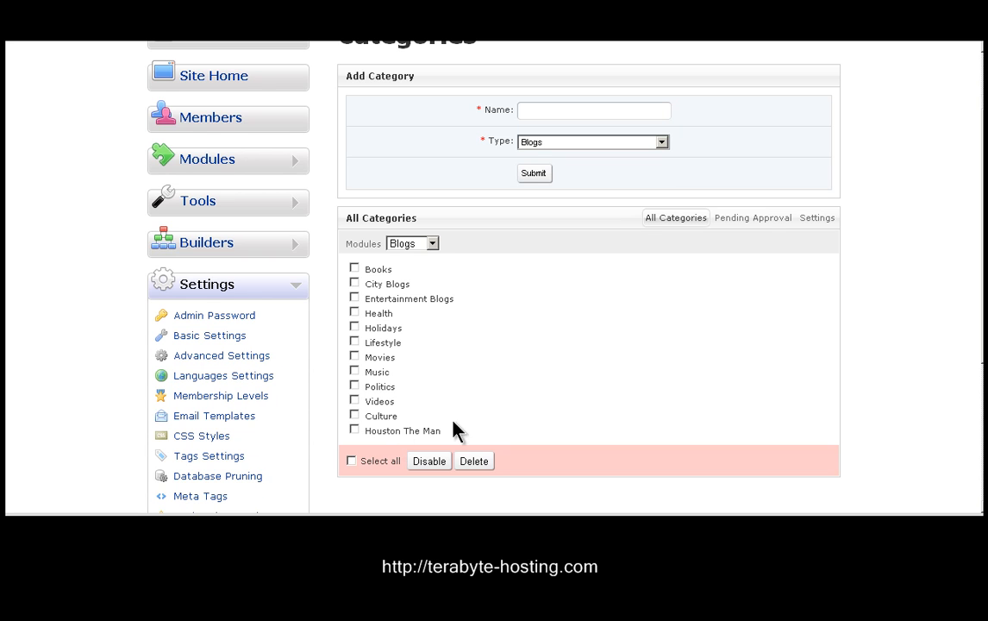
Step: Go back to the site's home page and open the admin's own blog through the Blogs module
scroll(462, 436, up, 2)
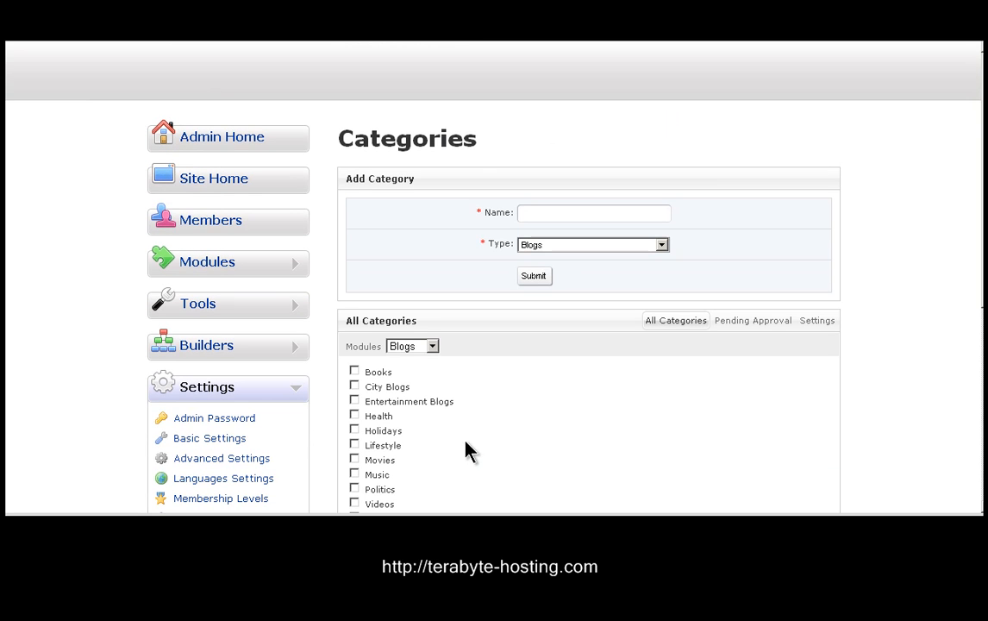
click(222, 188)
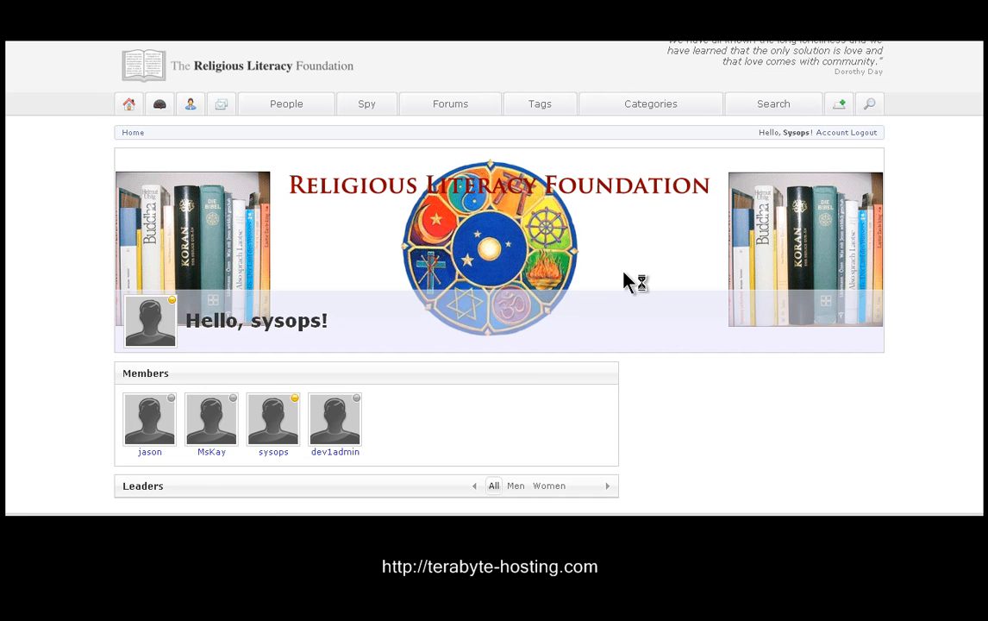
click(834, 105)
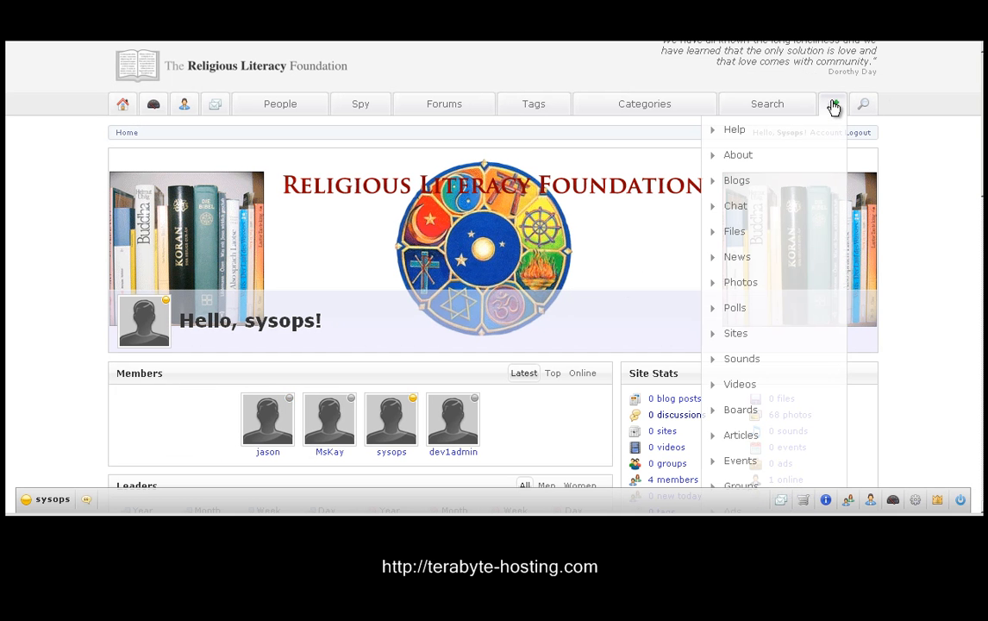
click(742, 183)
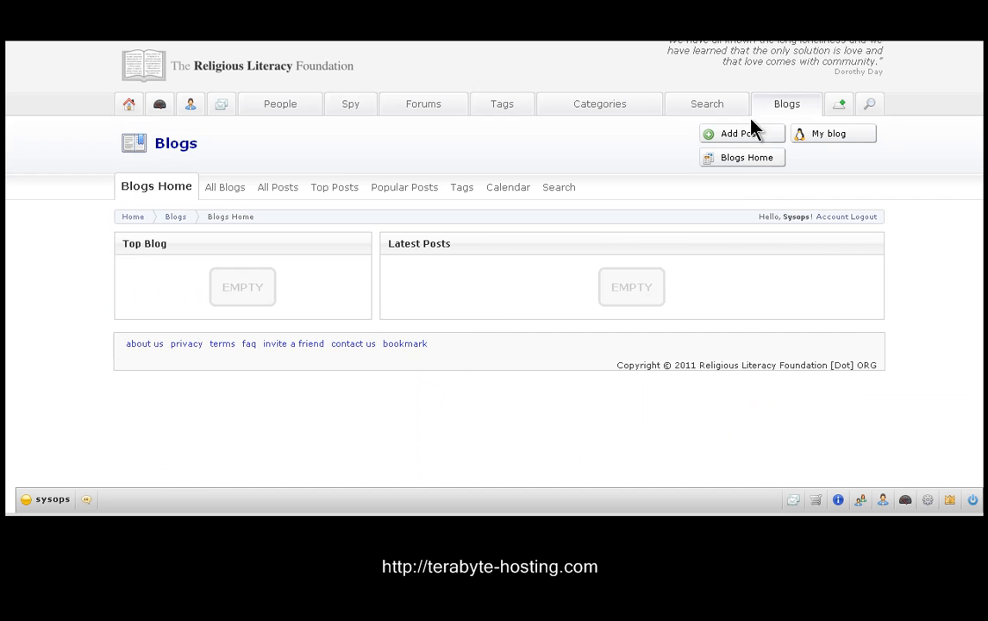
click(815, 137)
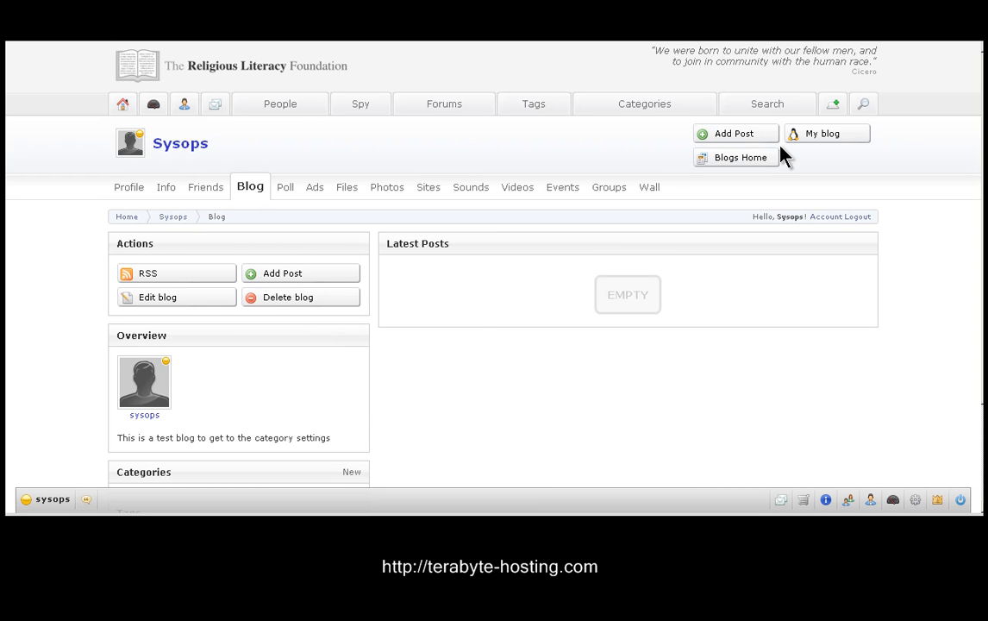
click(815, 138)
scroll(456, 336, down, 2)
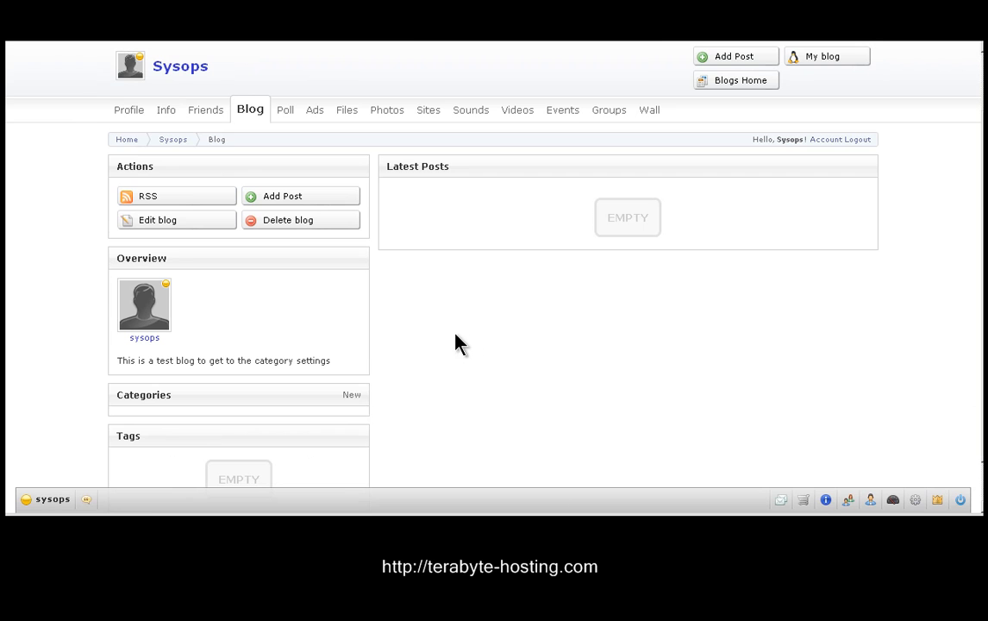
Step: Start a new blog post and check its category choices for "Houston The Man"
click(280, 199)
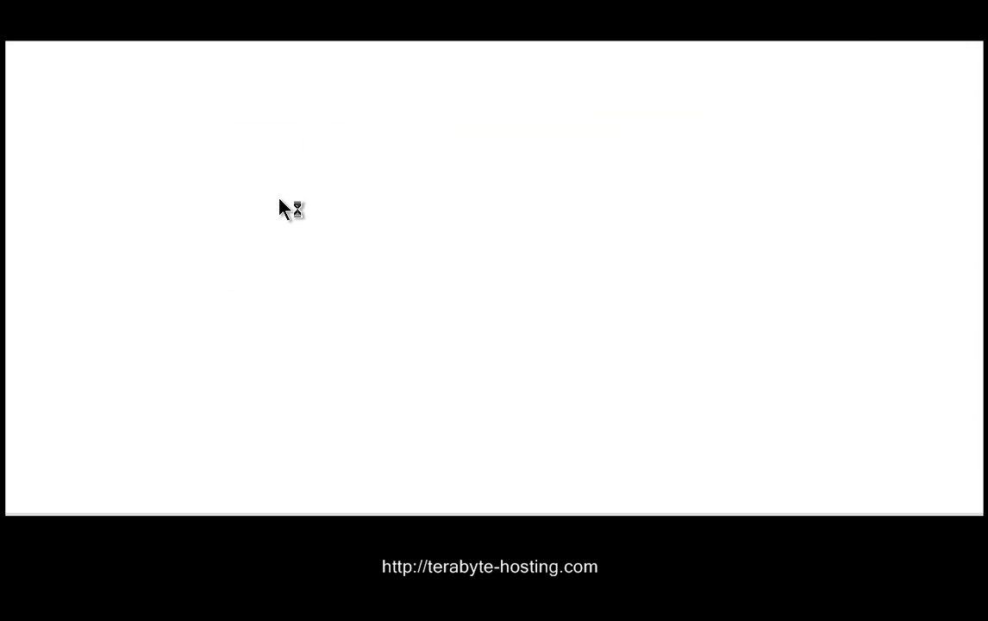
scroll(541, 326, down, 5)
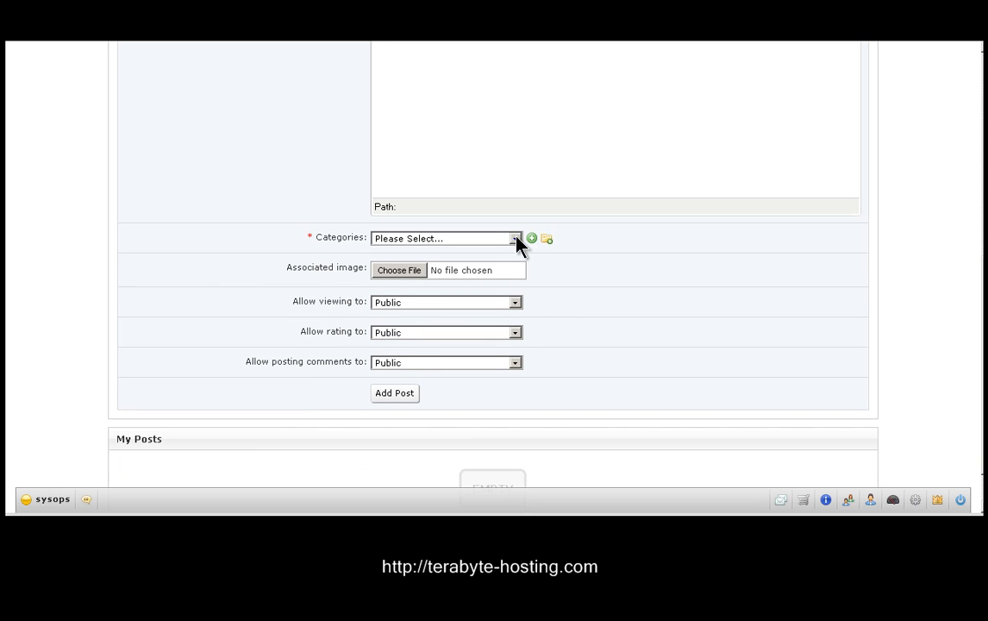
click(516, 238)
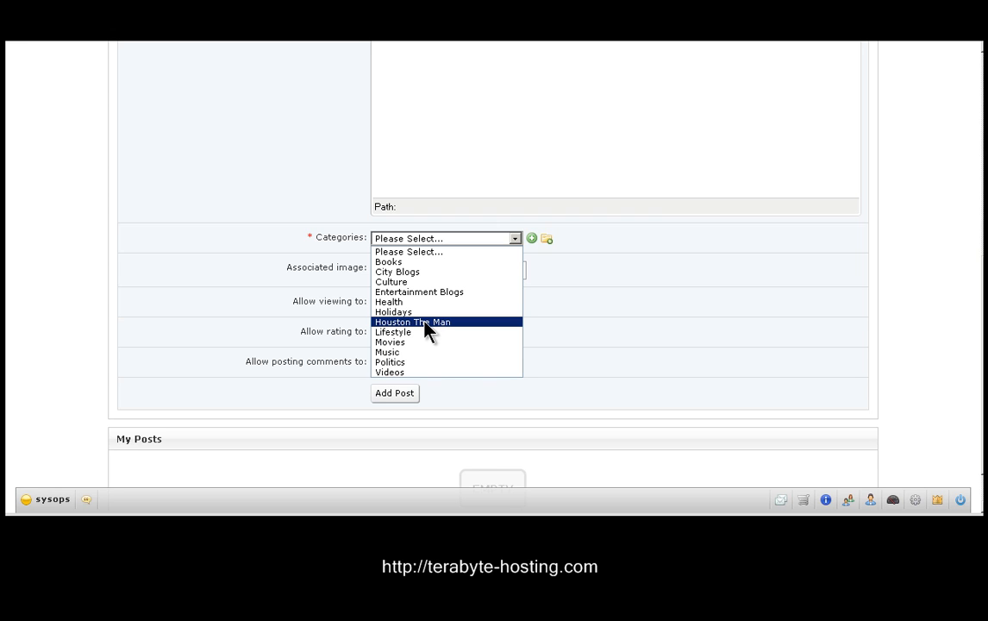
Step: Leave the blog post form for the administration dashboard and open the Categories Settings again
scroll(641, 317, up, 5)
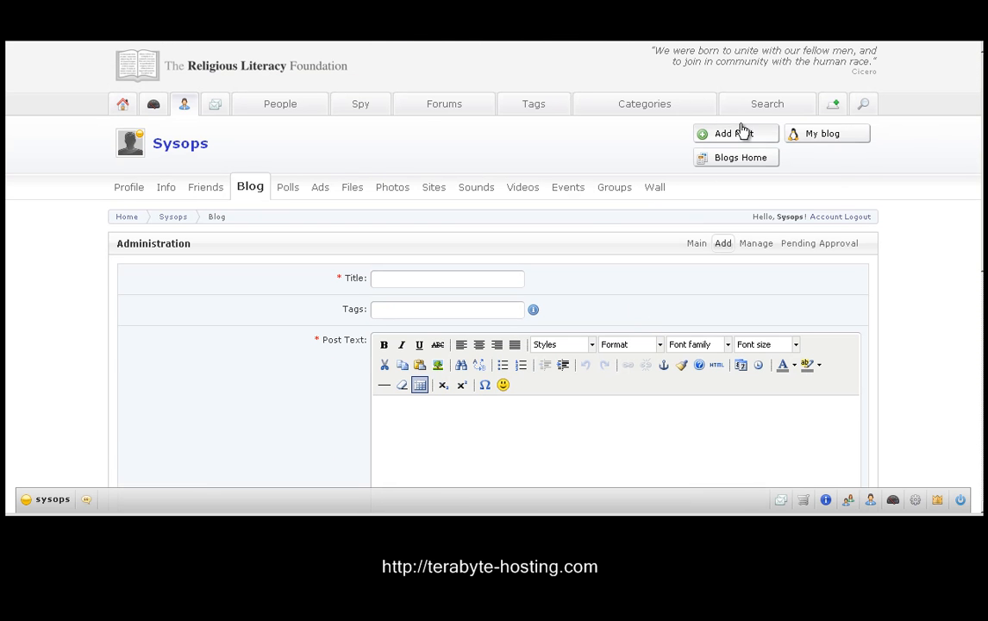
click(939, 500)
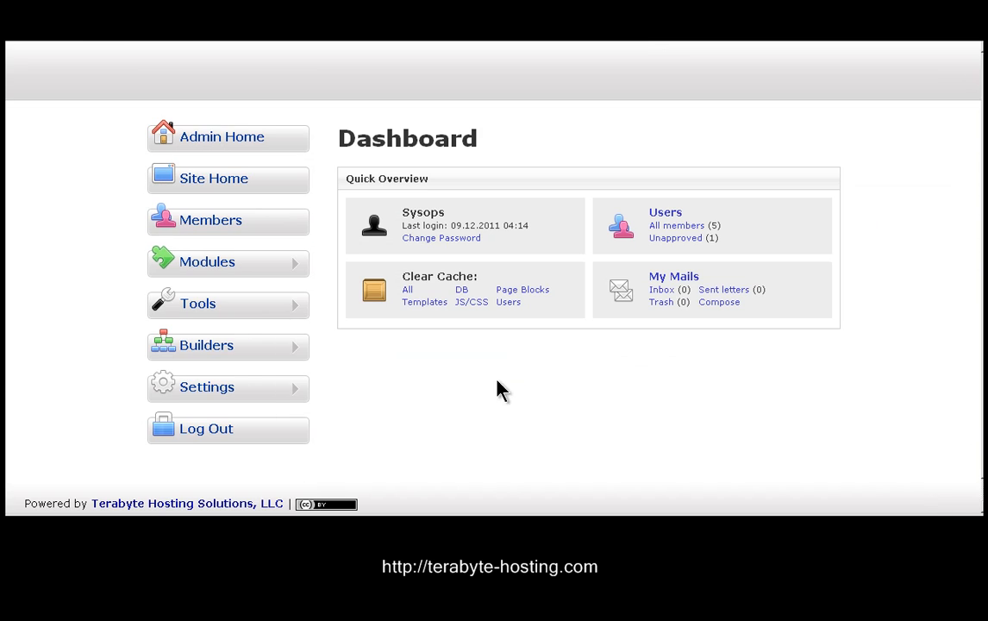
click(296, 393)
scroll(155, 415, down, 4)
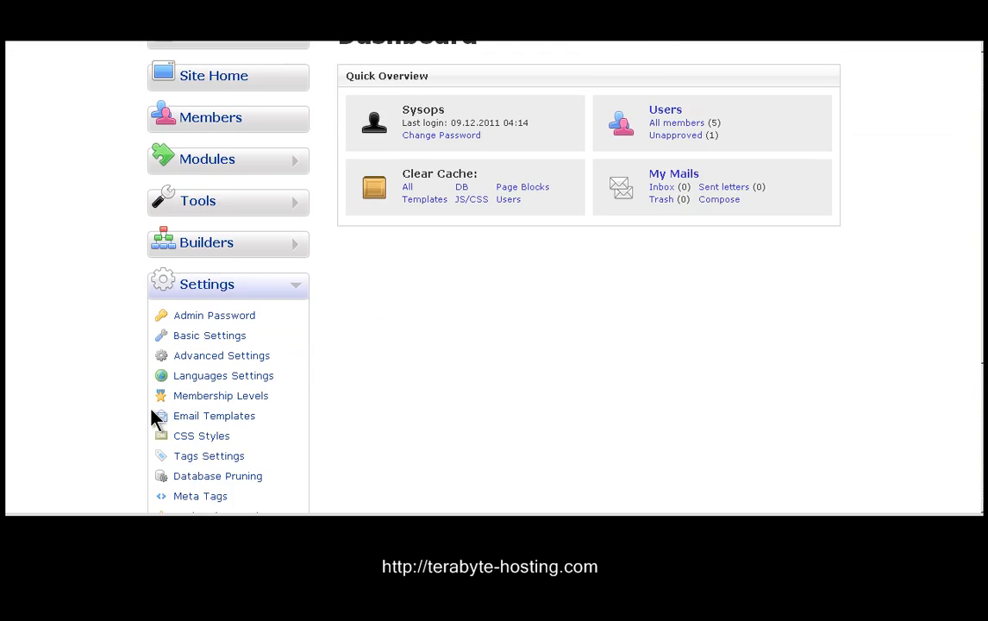
click(248, 349)
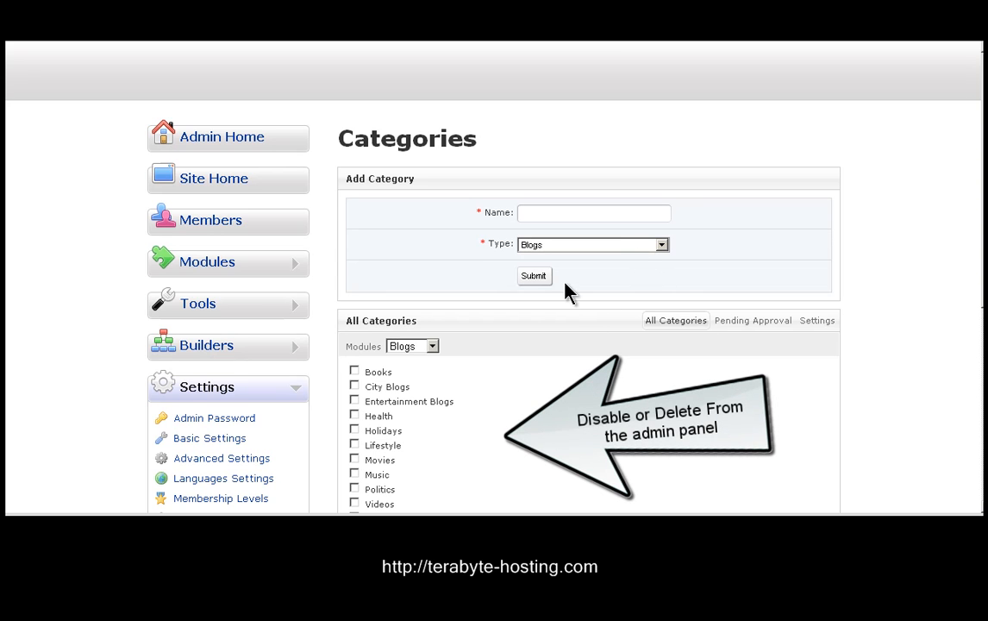
Step: Disable the "Houston The Man" category in the list of Blogs categories
scroll(553, 362, down, 3)
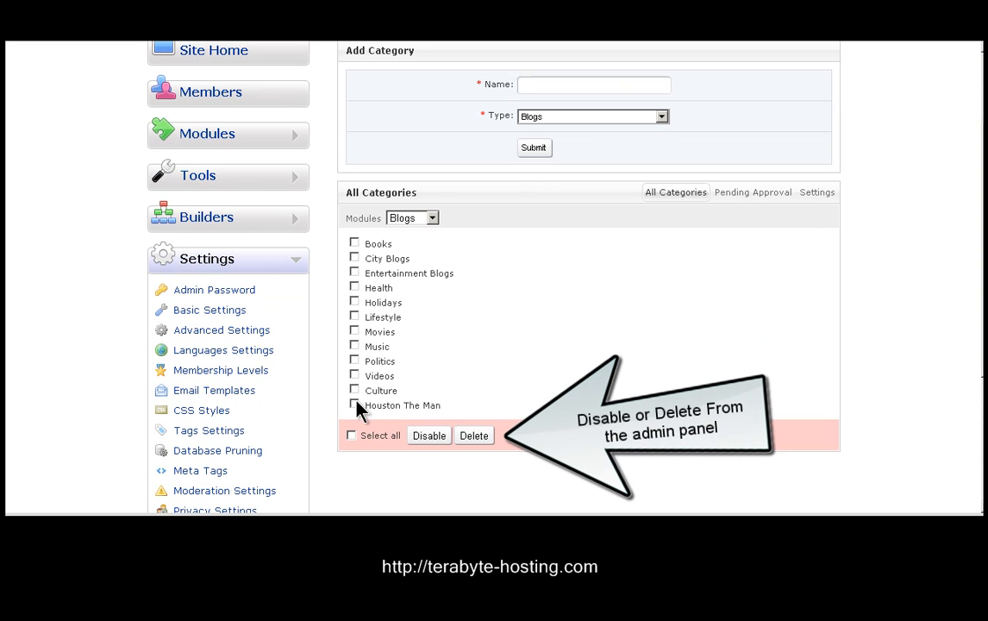
click(427, 443)
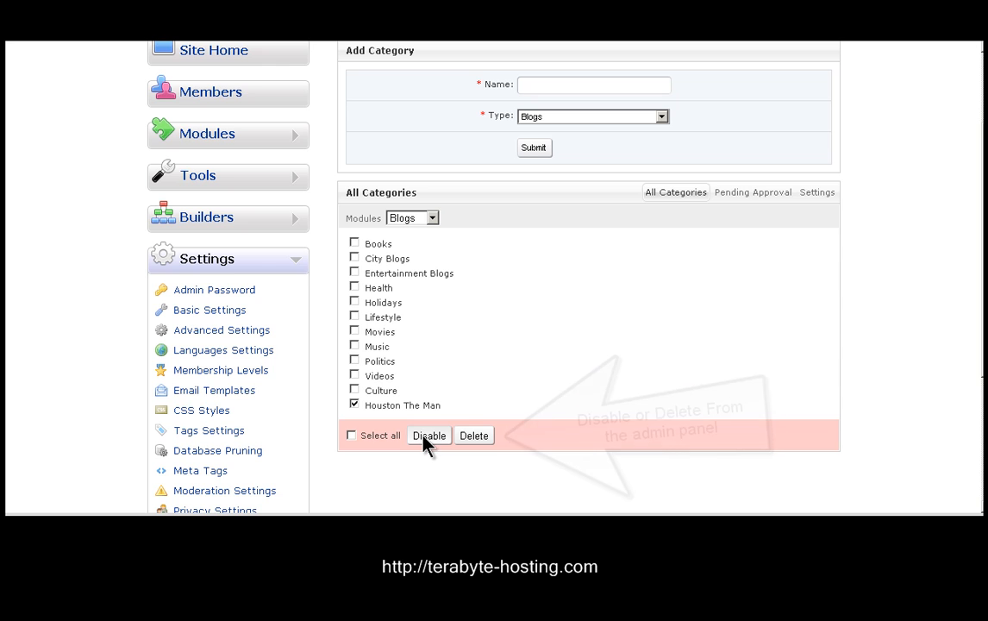
scroll(565, 354, down, 3)
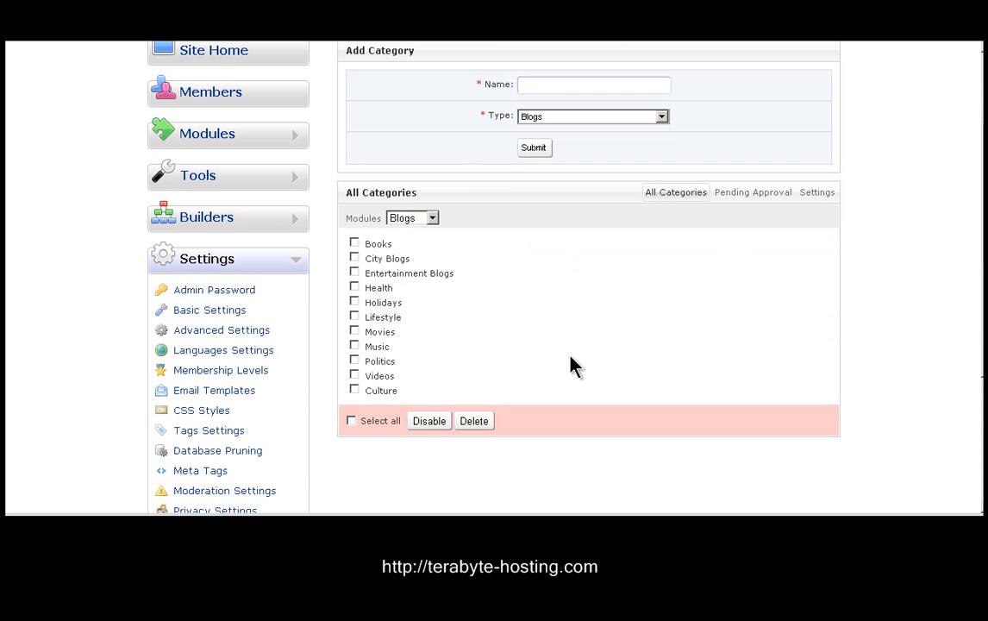
Step: View the display settings for categories and return to the list of all categories
scroll(571, 357, up, 3)
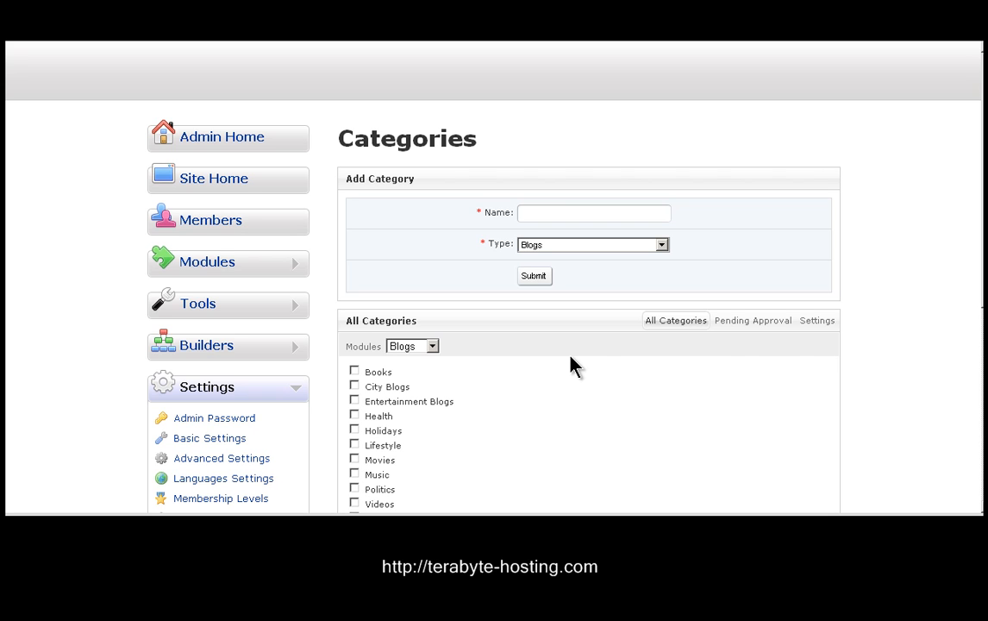
click(814, 321)
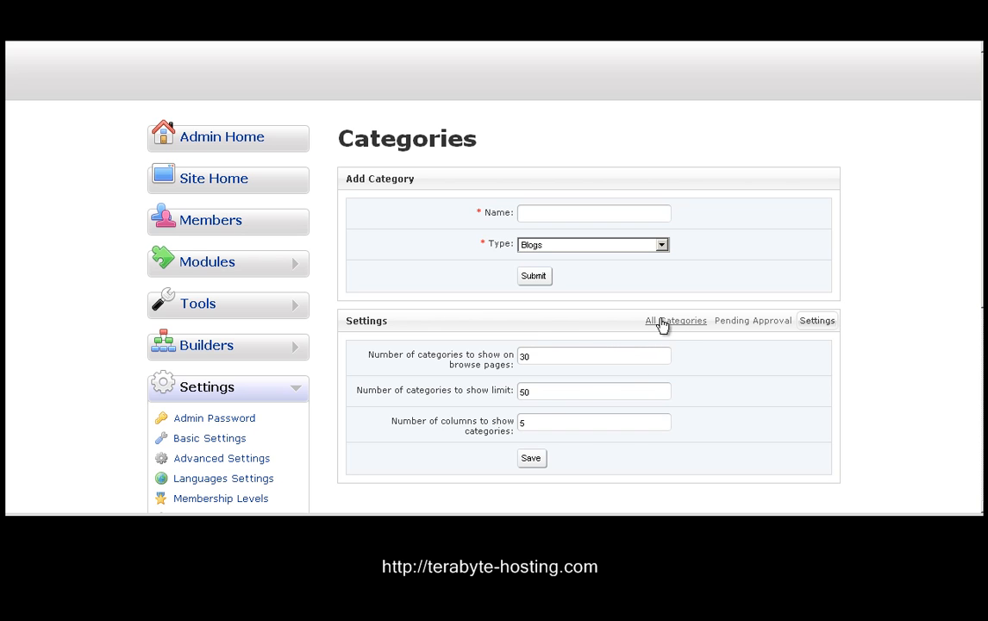
click(683, 322)
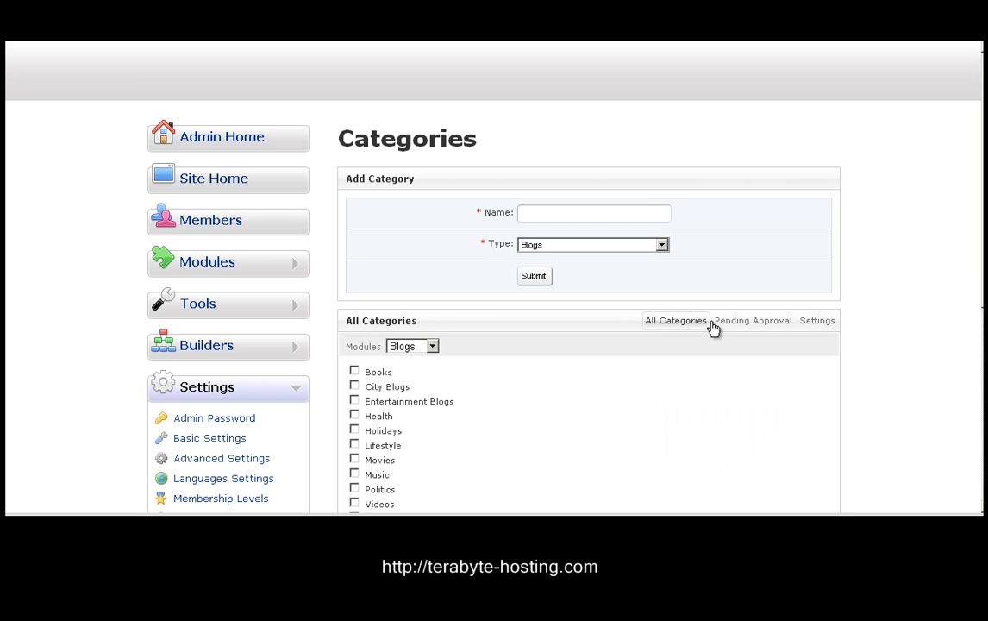
Step: Examine the categories pending approval, including the disabled "Houston The Man" blog category
click(746, 323)
scroll(724, 346, down, 5)
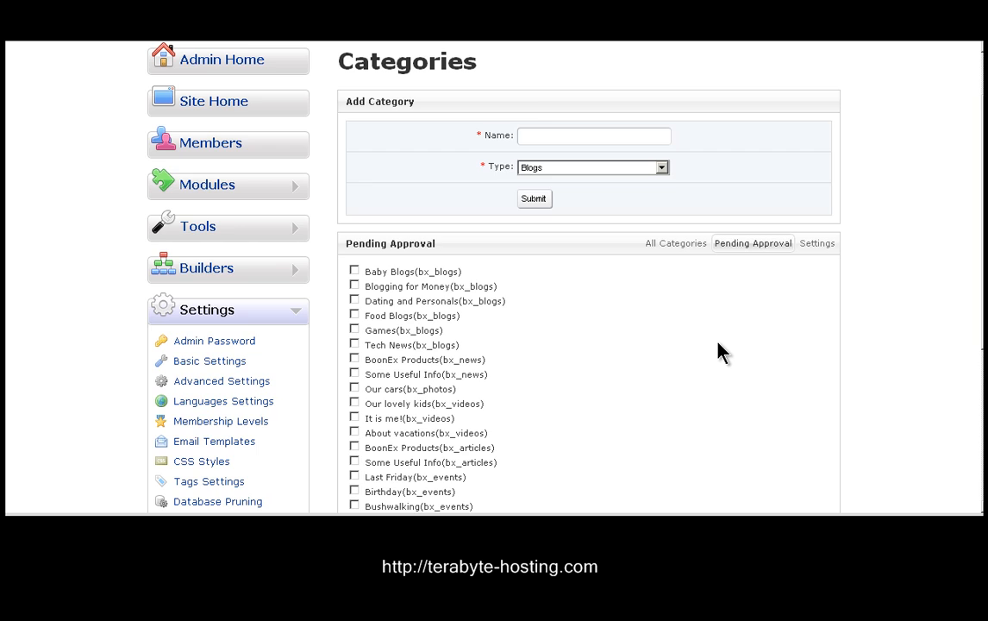
scroll(723, 352, down, 2)
scroll(712, 351, up, 1)
scroll(713, 351, down, 1)
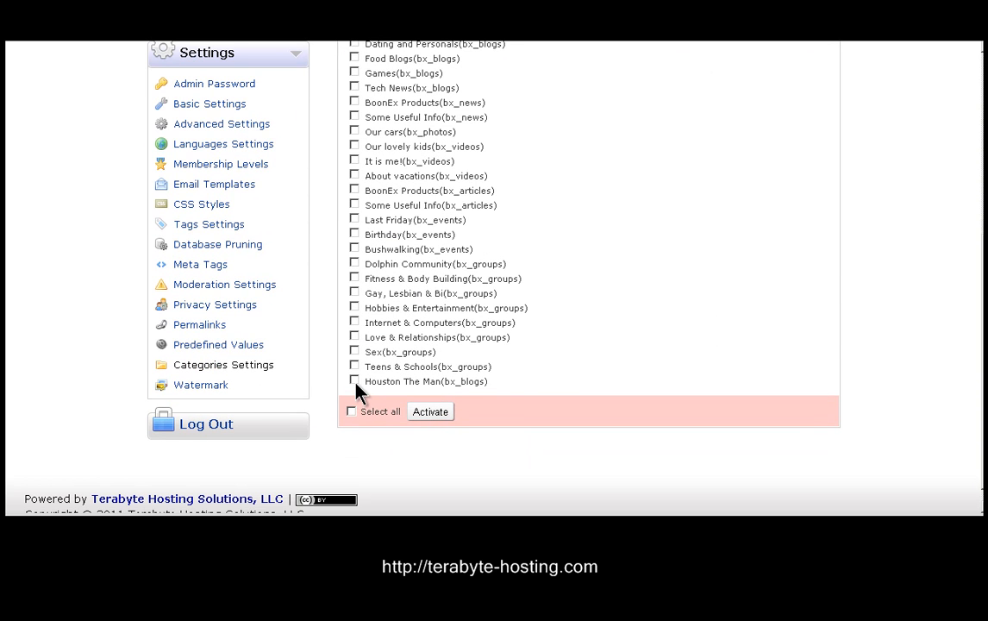
scroll(474, 364, up, 4)
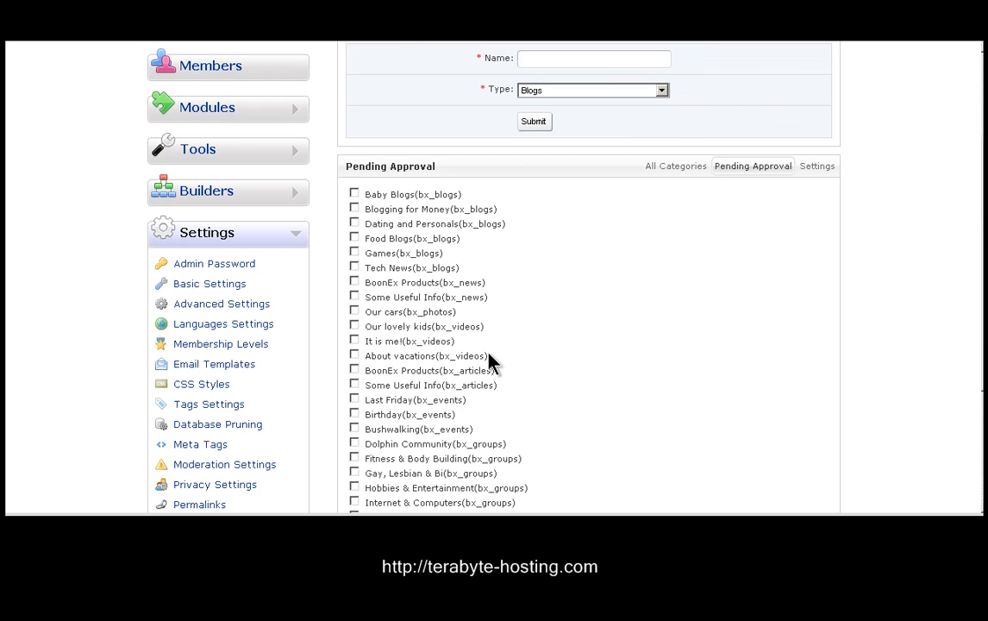
scroll(490, 361, down, 3)
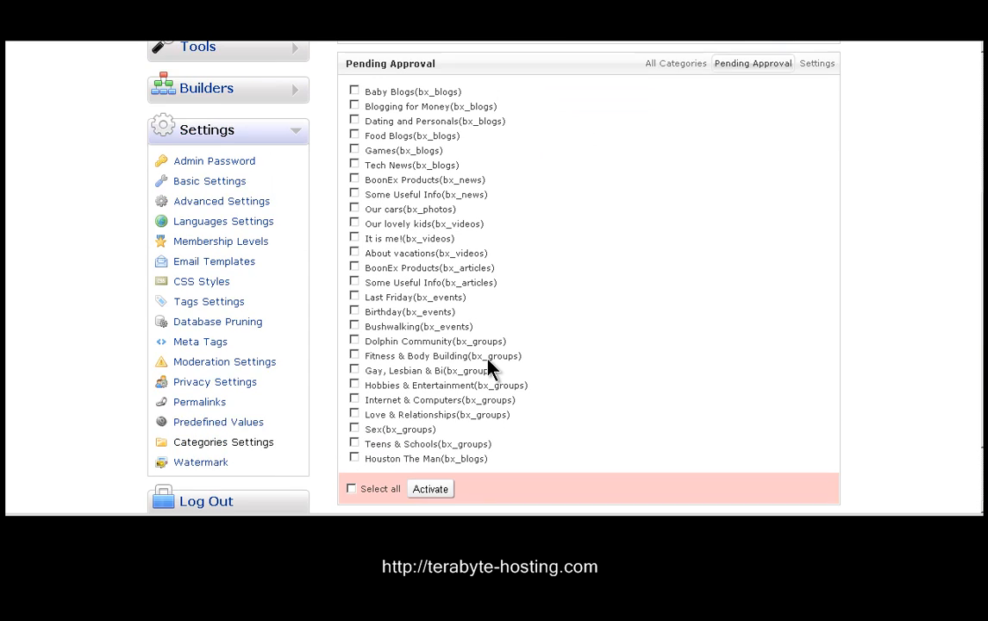
scroll(480, 368, up, 2)
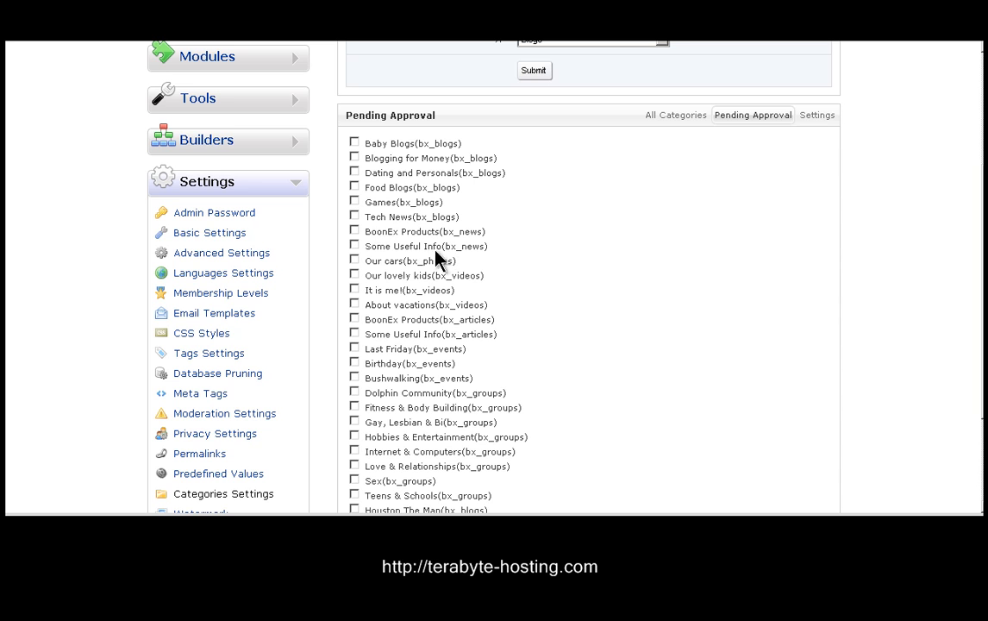
scroll(419, 331, down, 3)
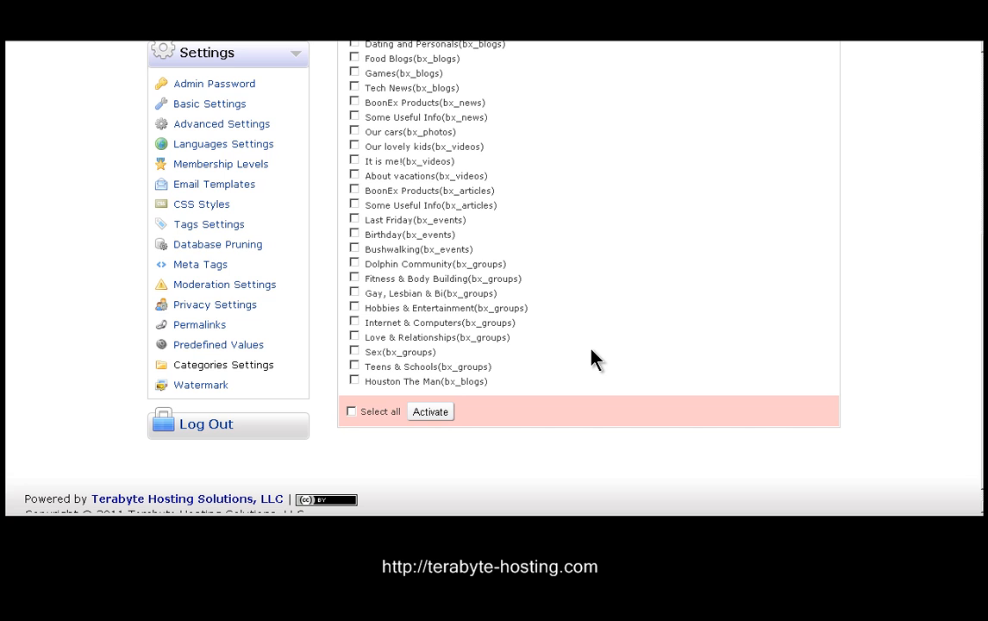
scroll(595, 358, up, 3)
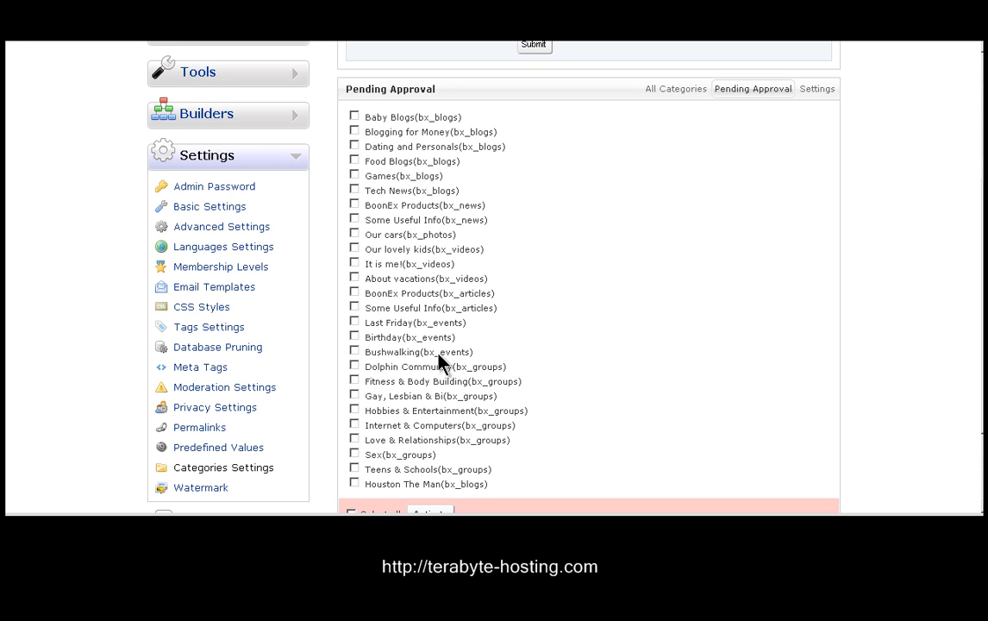
scroll(518, 418, down, 3)
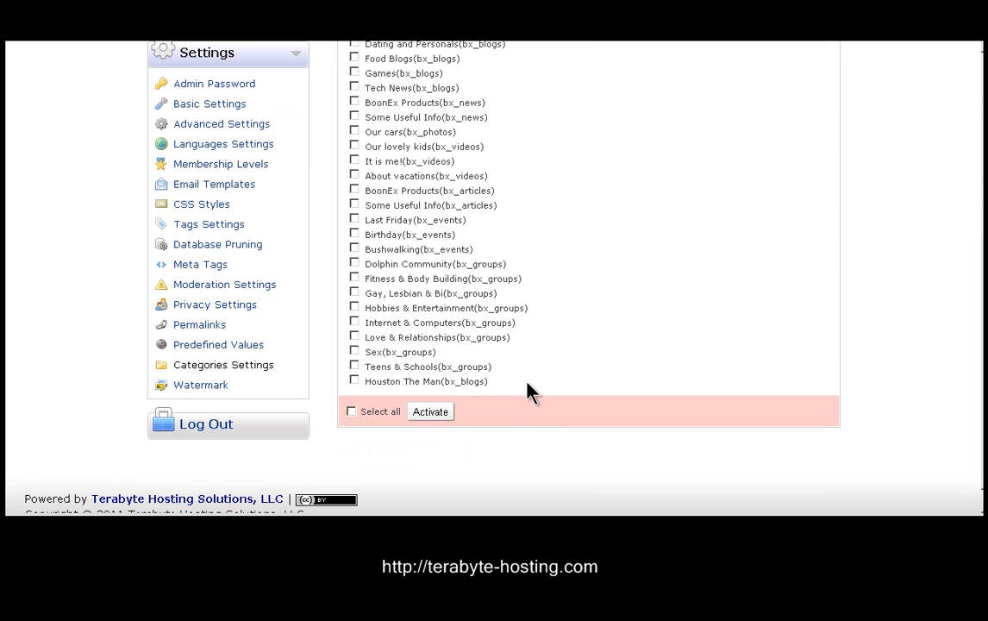
scroll(534, 390, up, 7)
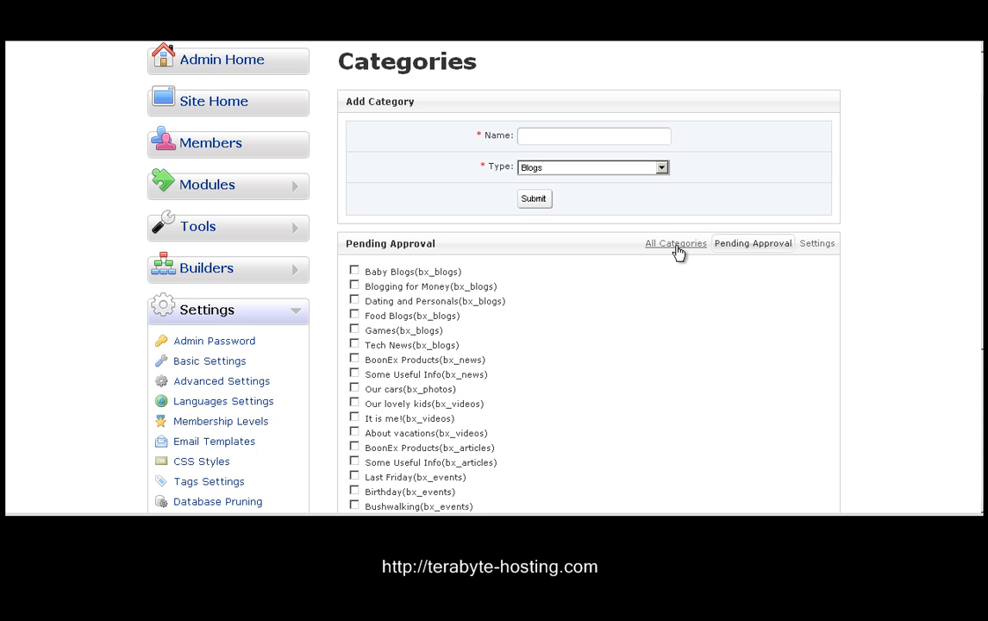
scroll(649, 311, down, 3)
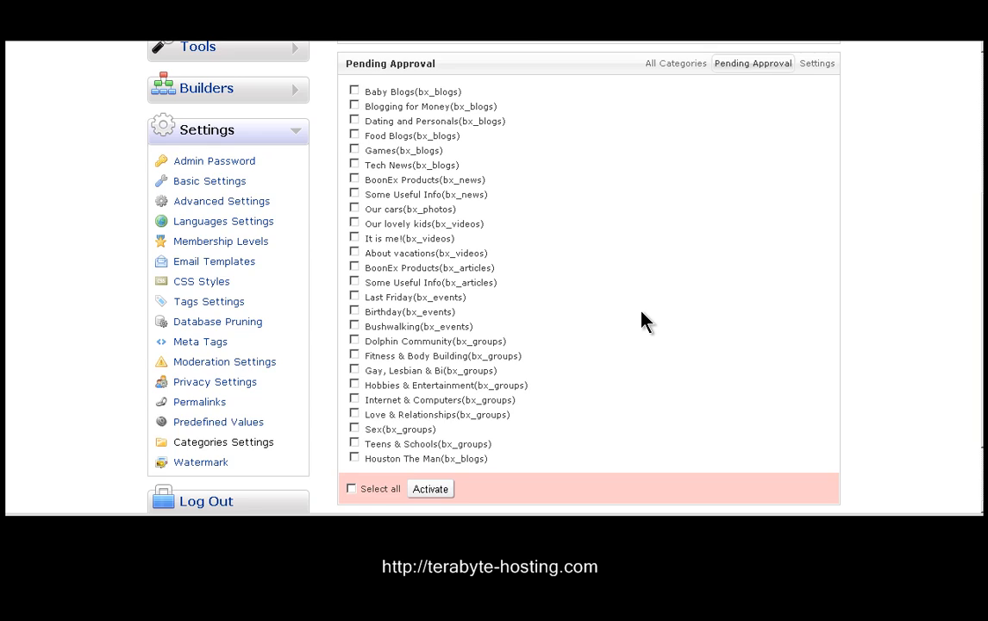
scroll(648, 319, up, 4)
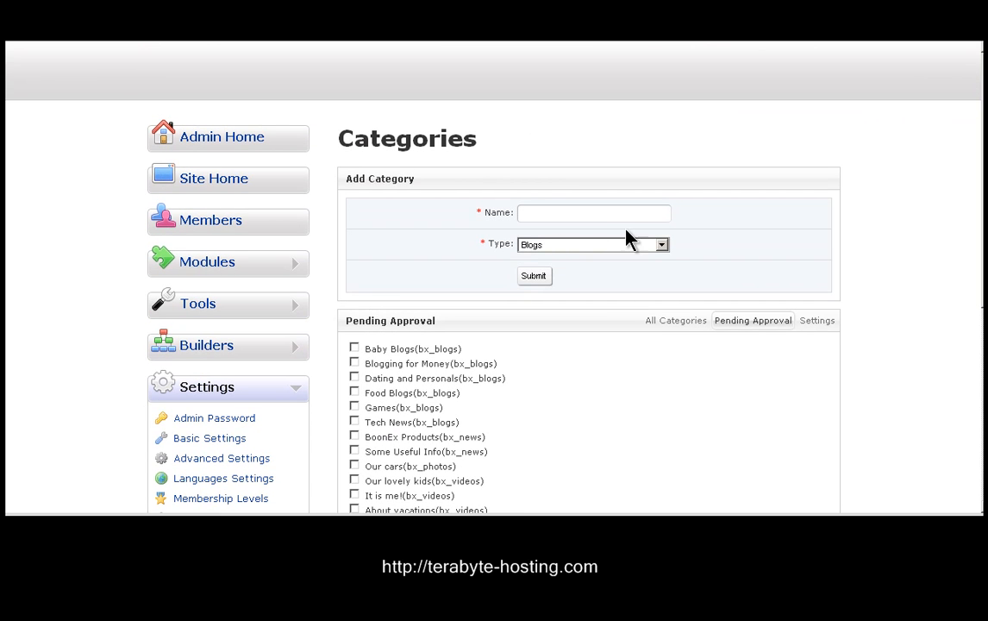
Step: Bring up the list of all categories and choose Files as the type for a new category
click(662, 245)
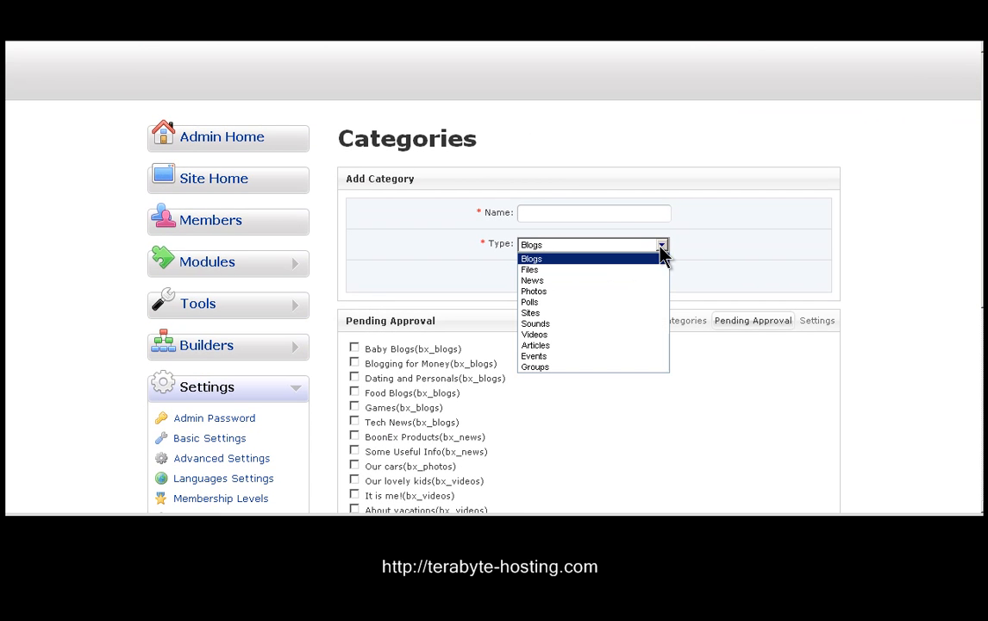
click(567, 270)
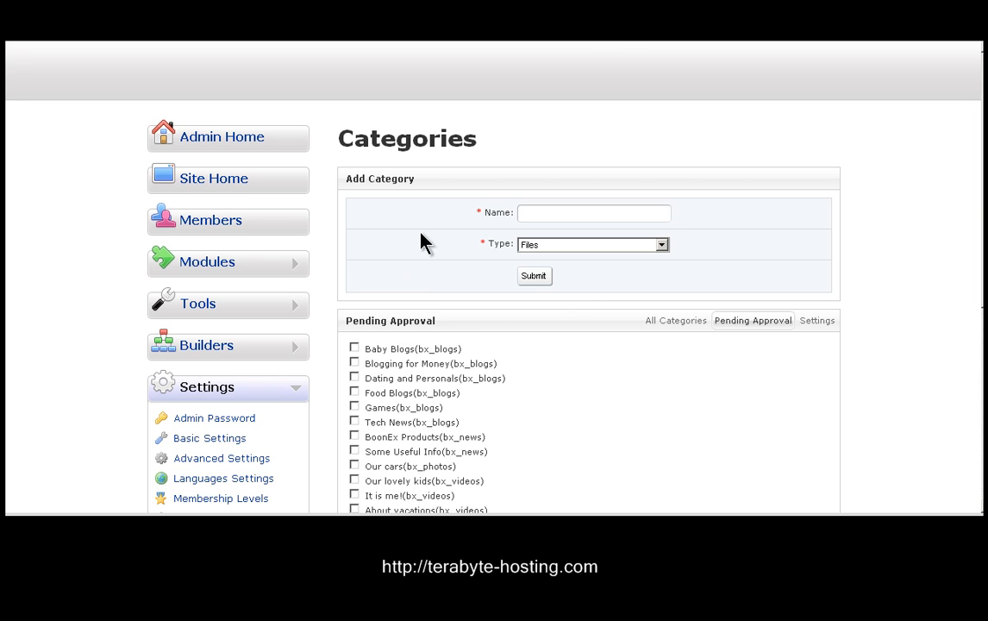
click(676, 321)
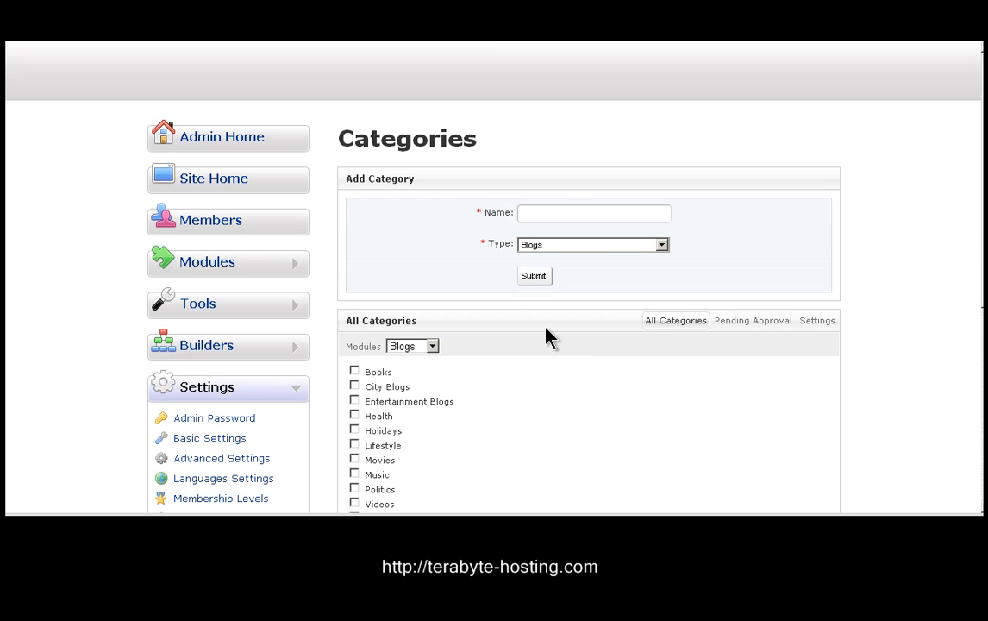
click(661, 245)
click(583, 270)
scroll(499, 360, down, 1)
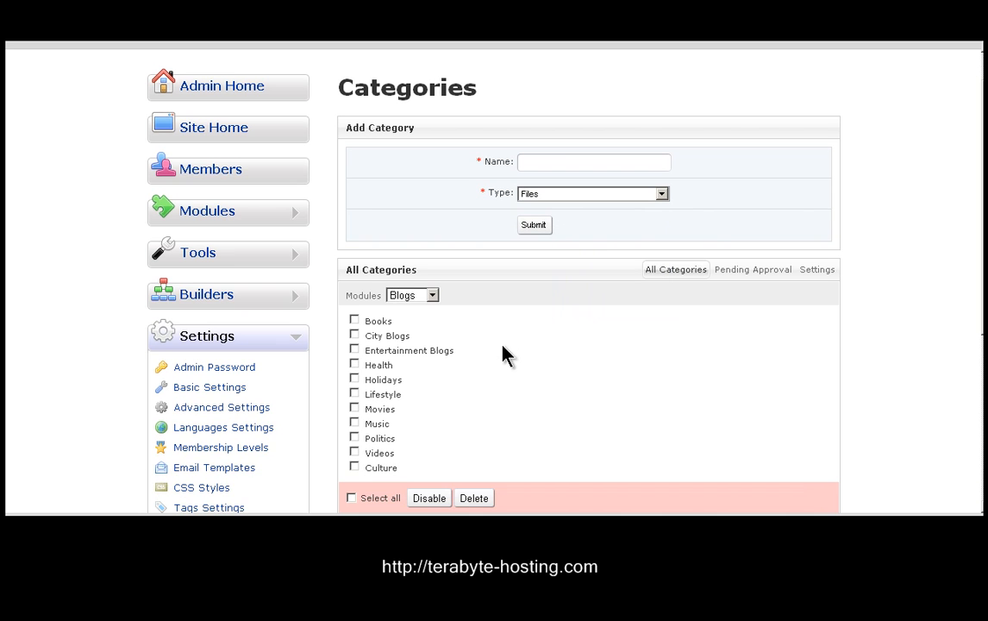
Step: List the existing categories of the Files module, followed by those of the News module
click(432, 295)
click(413, 322)
scroll(554, 344, down, 1)
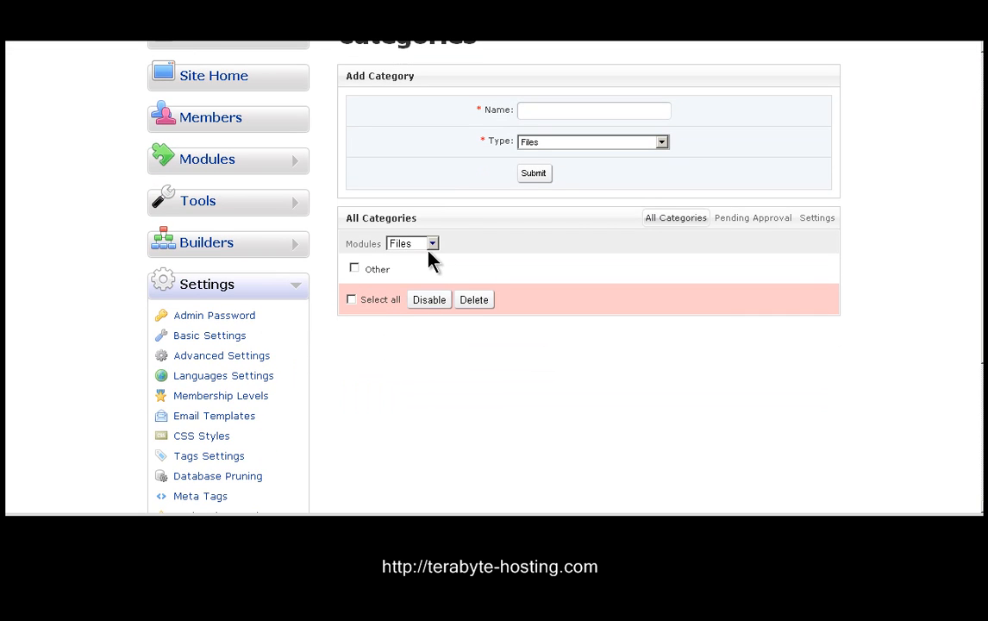
click(430, 246)
click(402, 282)
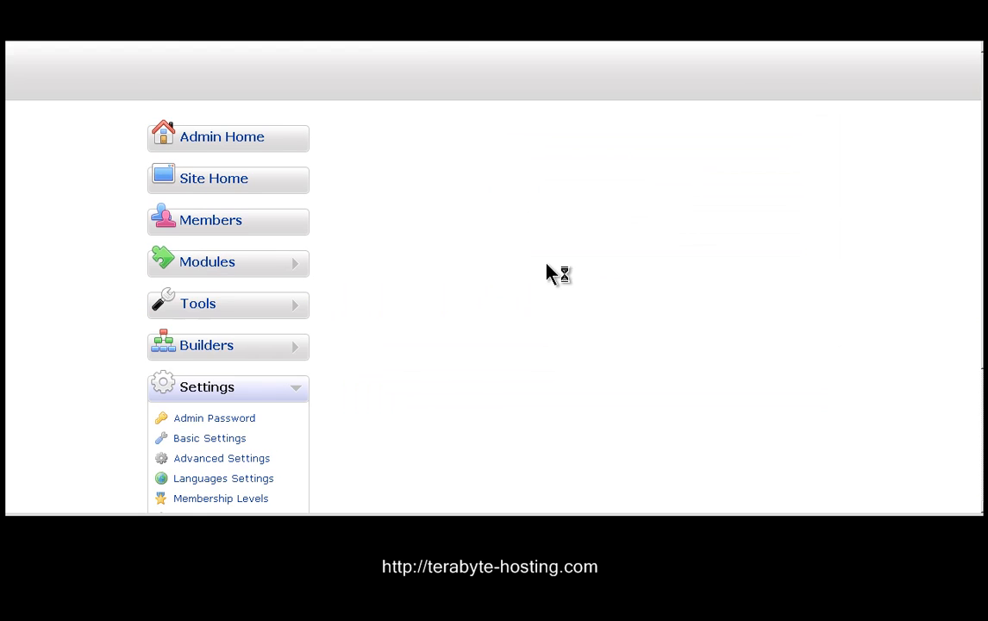
scroll(362, 339, down, 2)
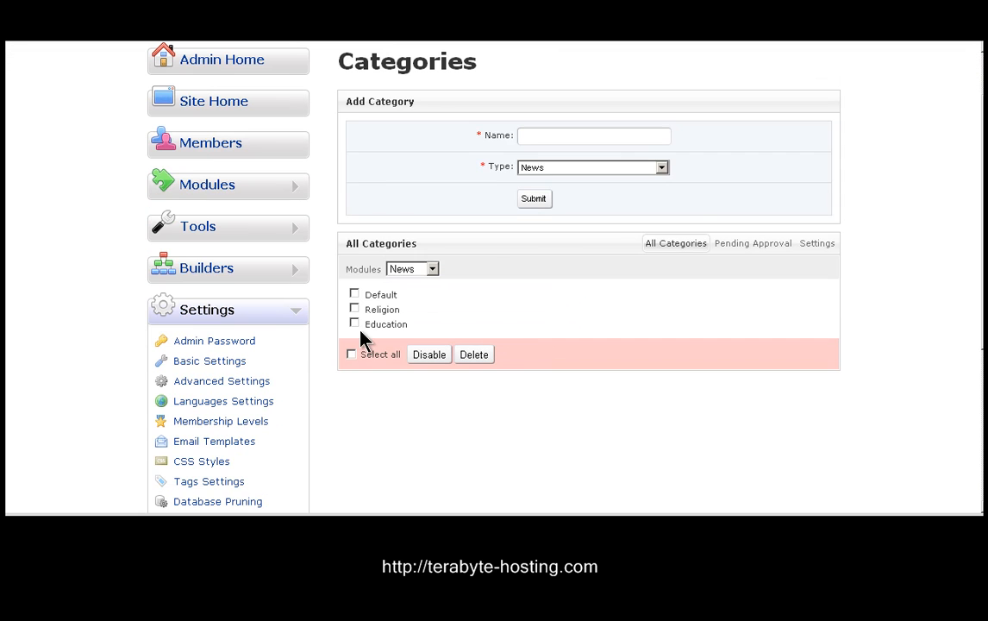
Step: List the categories of the Photos module and check which other modules can be chosen
click(433, 270)
click(405, 321)
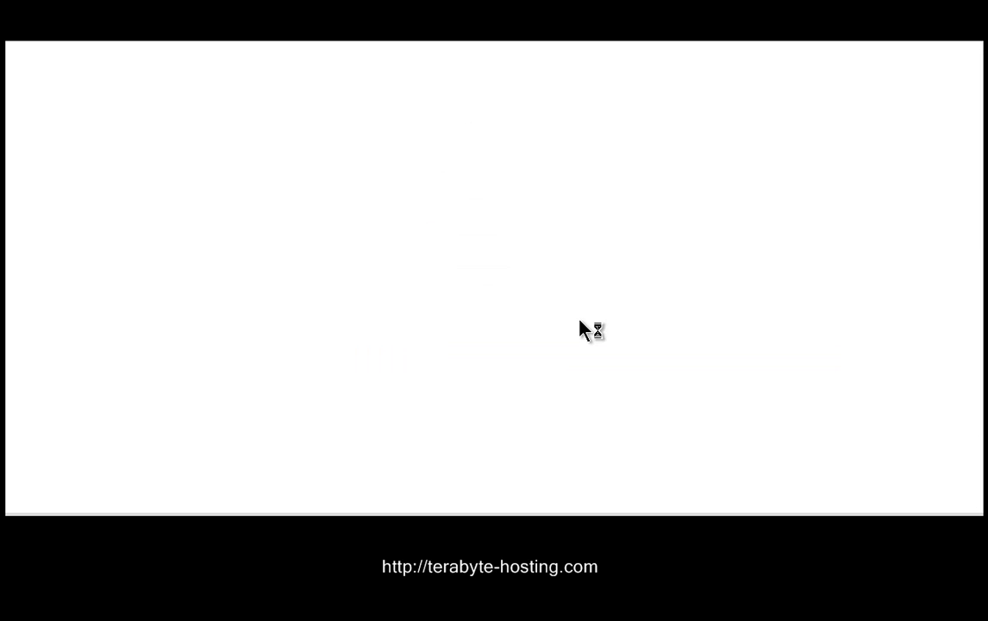
scroll(552, 337, down, 2)
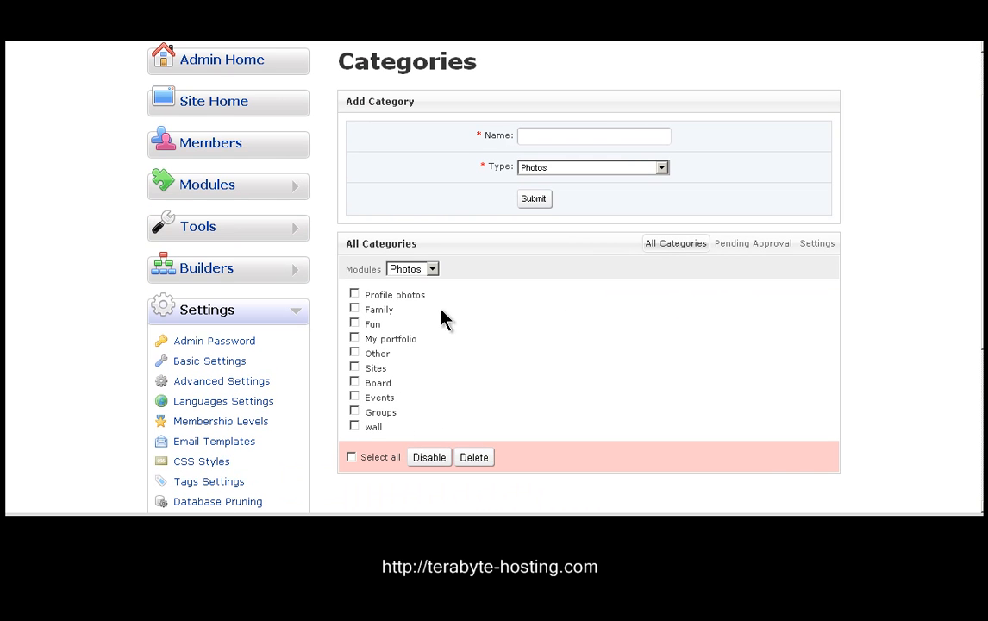
click(433, 270)
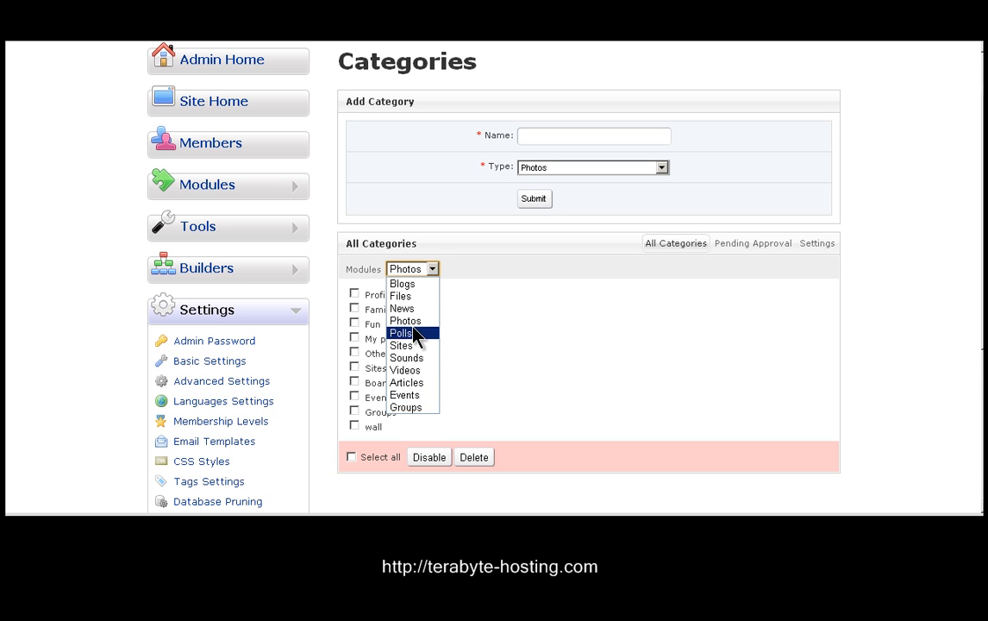
click(518, 284)
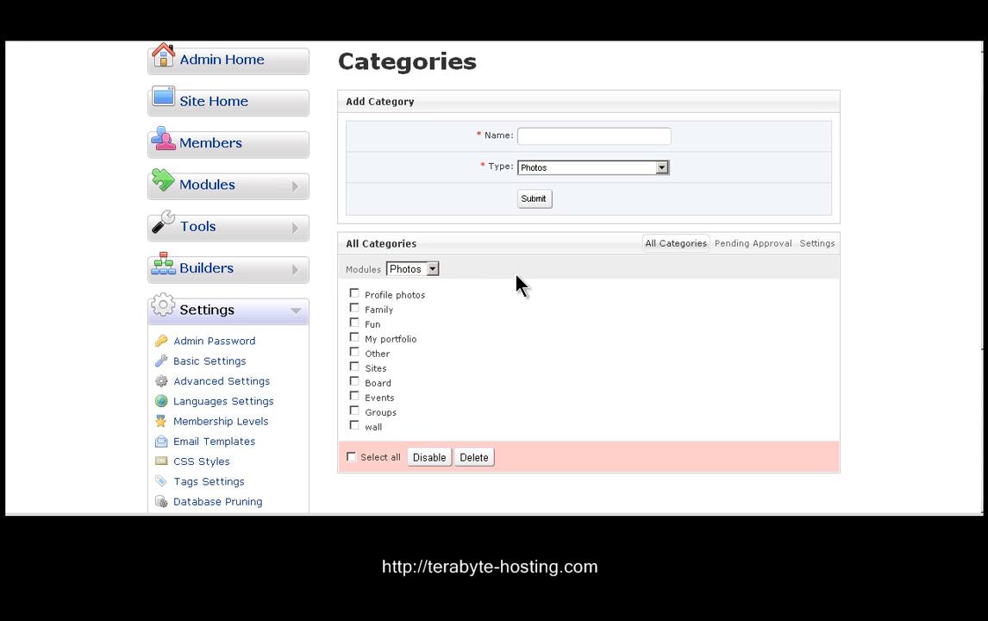
Step: Open the administration page of the Ads module
click(298, 190)
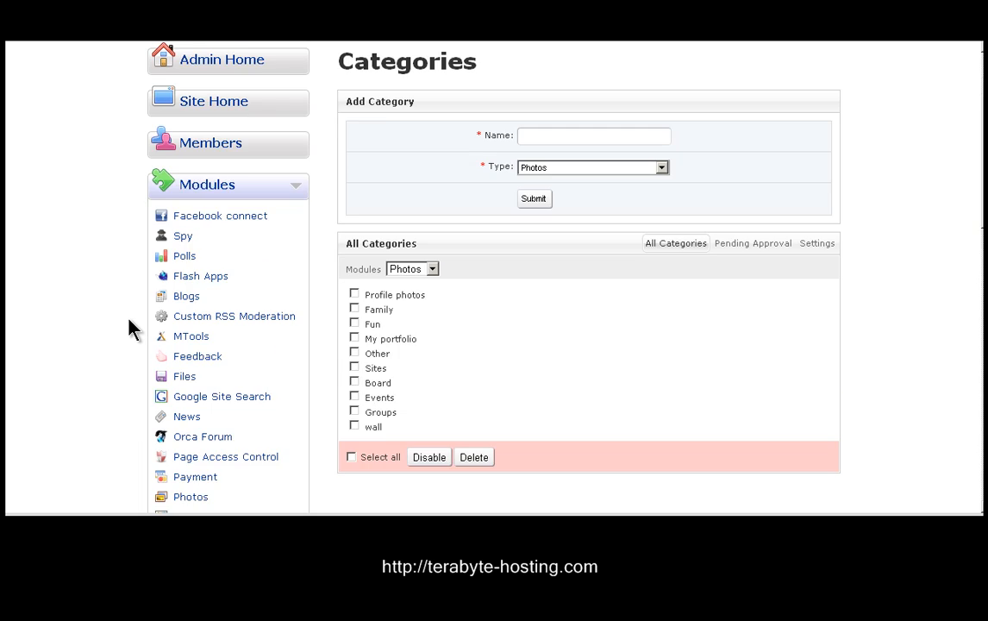
scroll(132, 326, down, 2)
scroll(132, 325, down, 3)
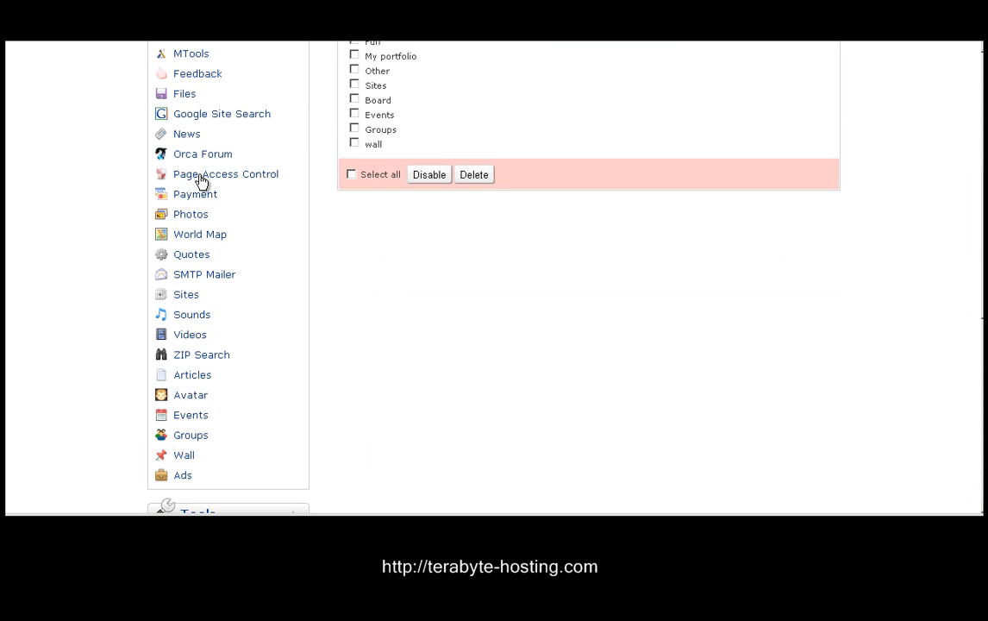
scroll(224, 397, down, 1)
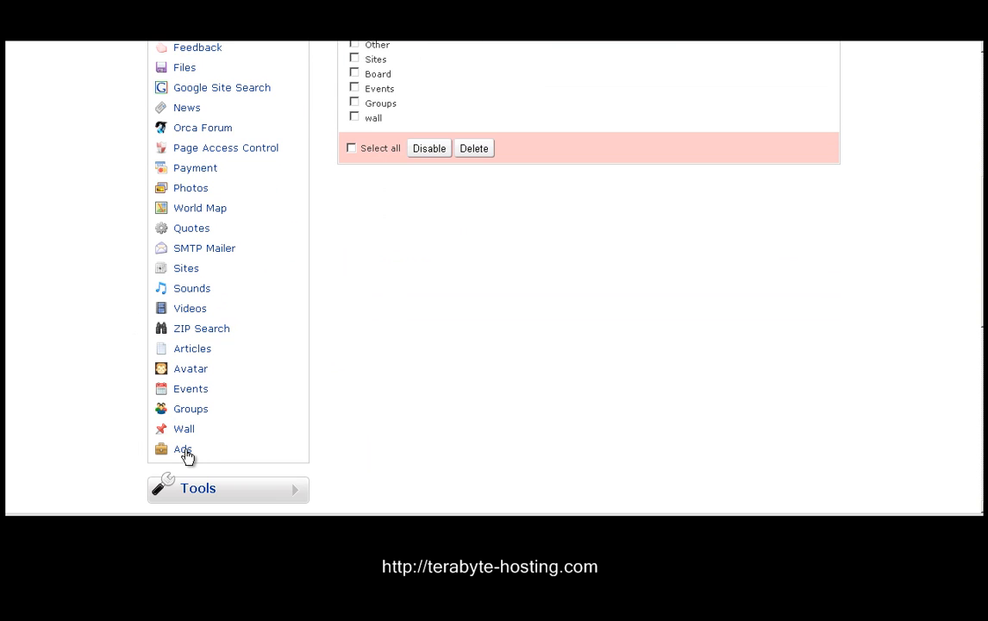
click(186, 452)
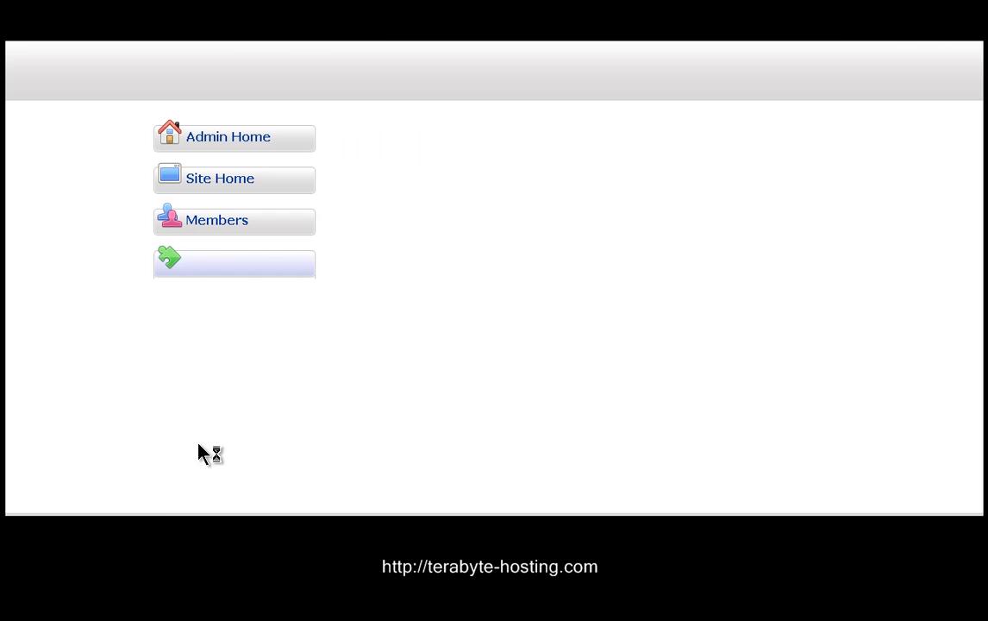
Step: Review the ad categories in the Category Manager, expanding Carpentry and Services to check their subcategories
scroll(785, 227, down, 3)
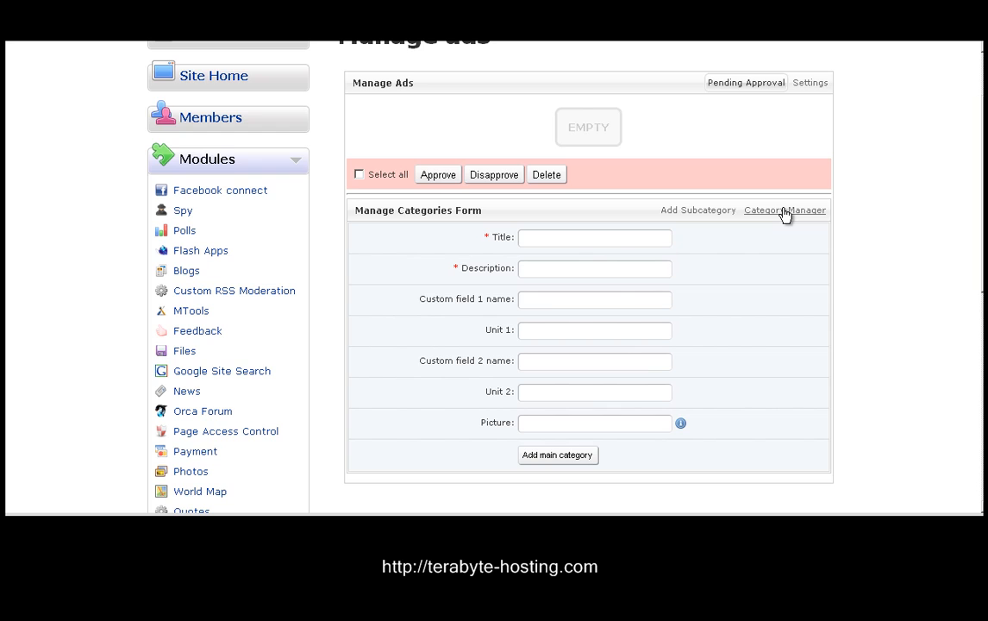
click(785, 212)
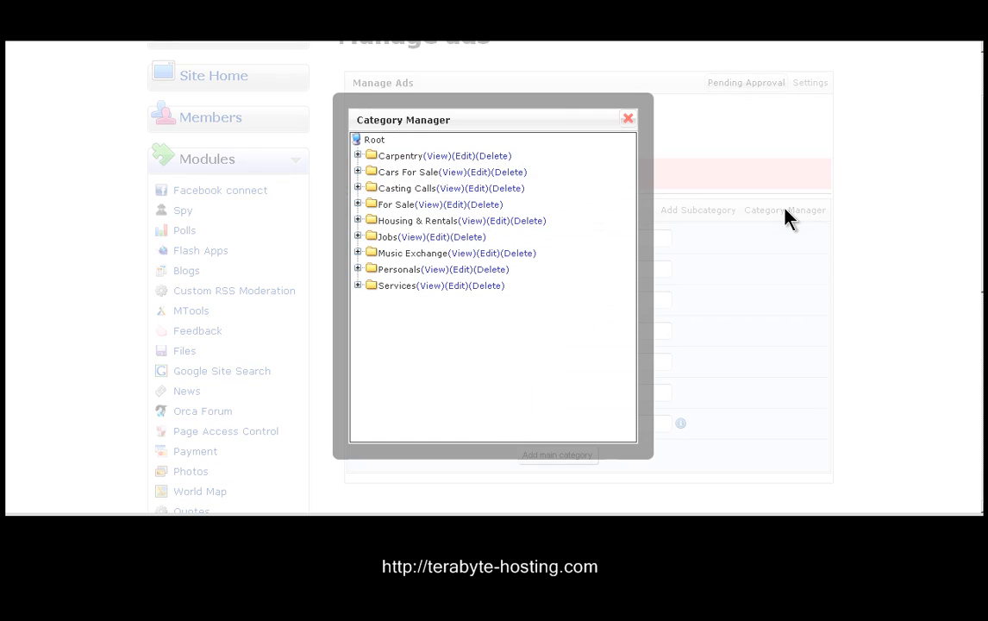
click(359, 157)
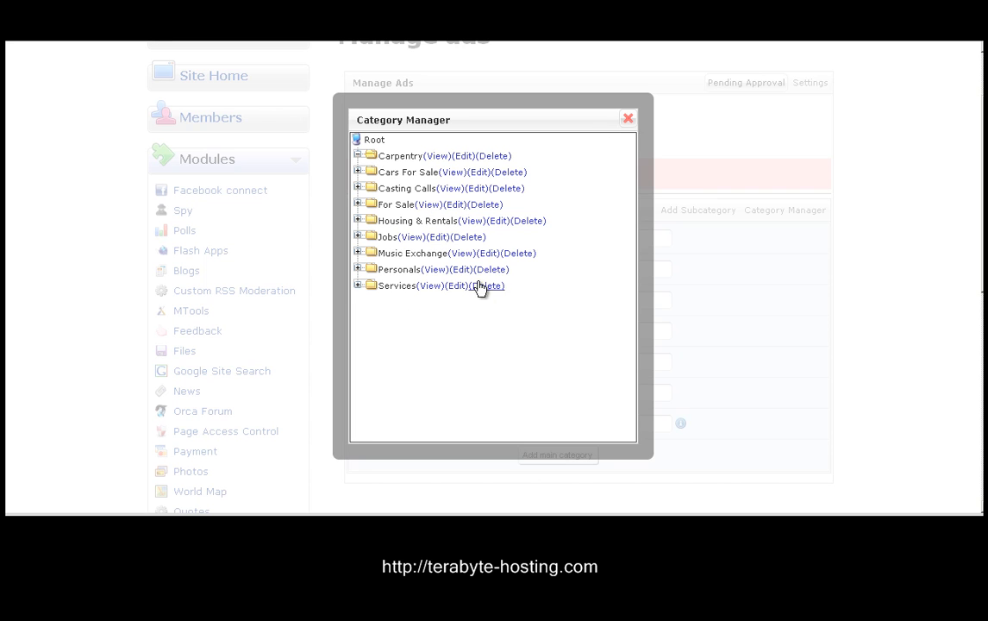
click(357, 286)
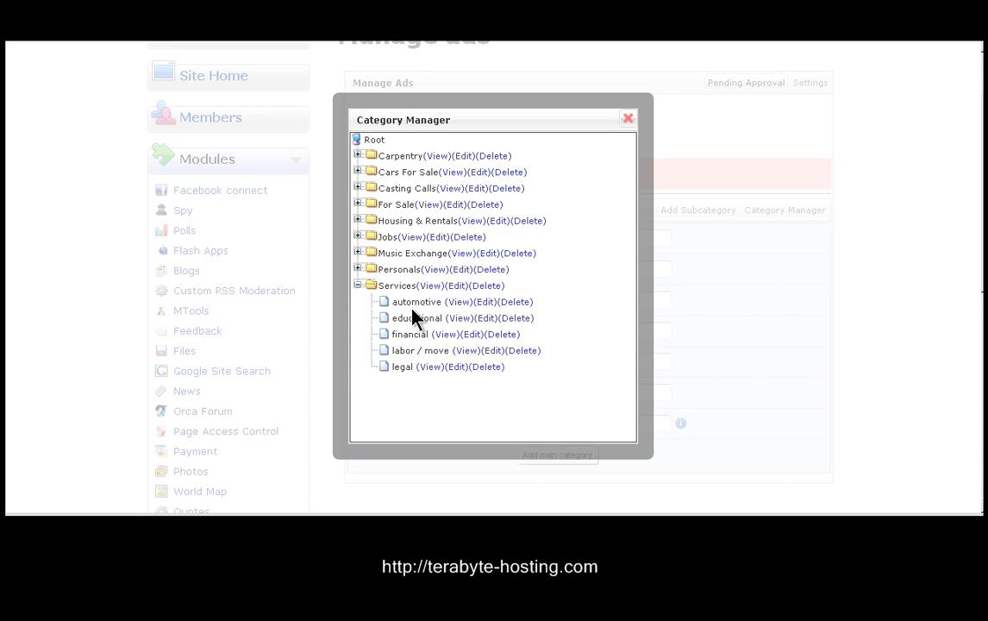
click(628, 120)
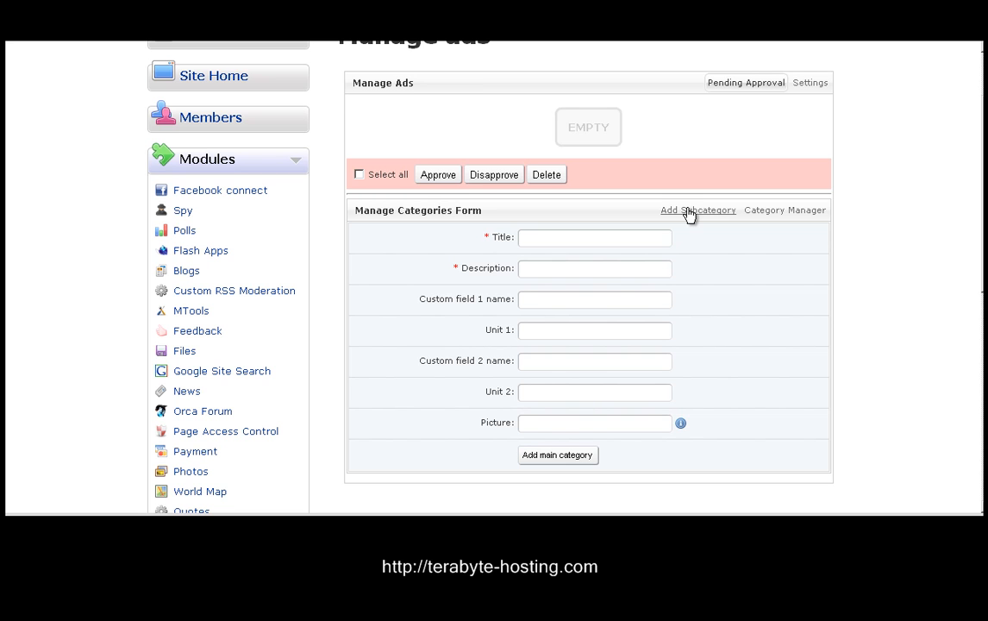
Step: Bring up the Add Subcategory form, choose Services as the parent category, and close it without adding a subcategory
click(571, 239)
click(700, 215)
click(589, 148)
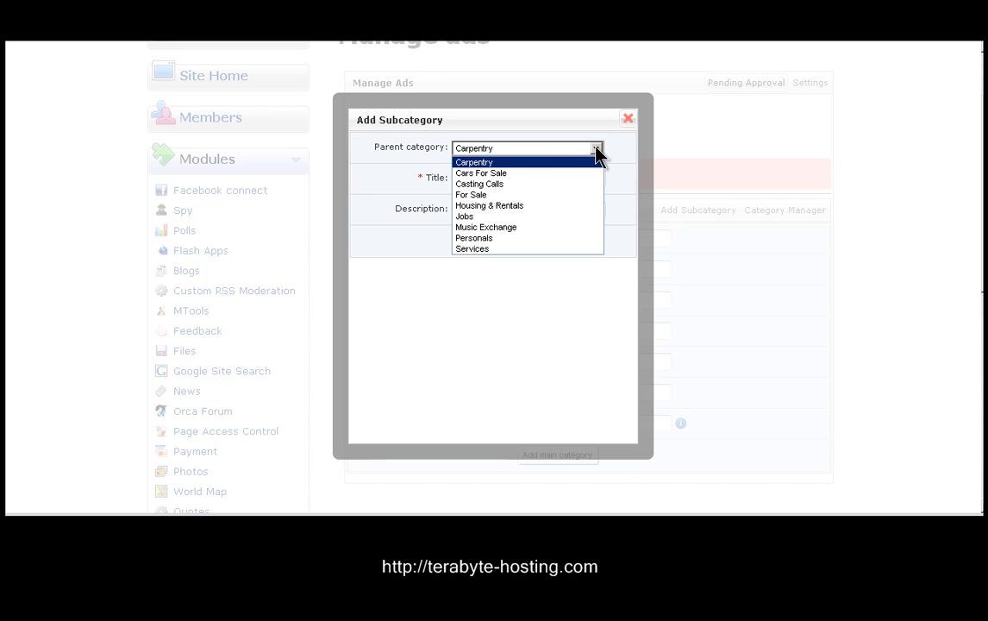
click(466, 247)
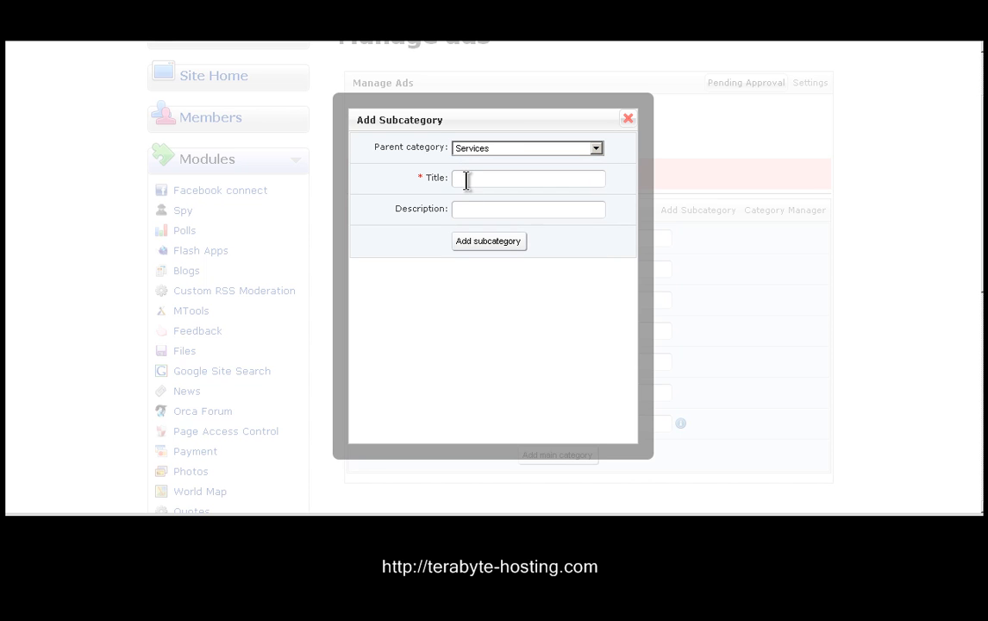
click(628, 119)
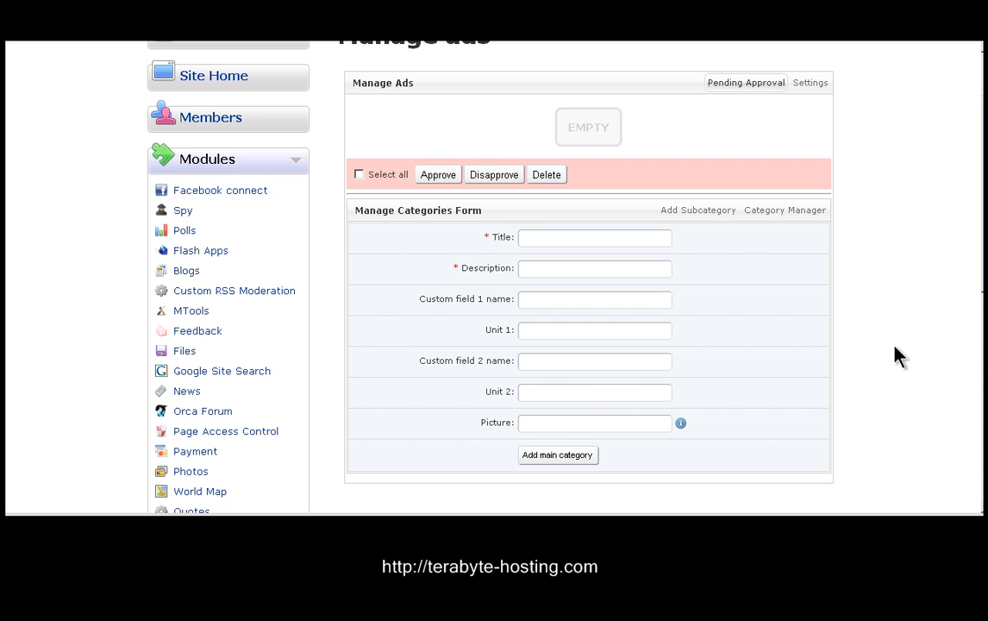
Step: Switch to the hosting control panel, launch phpMyAdmin and open the dev1rlf_dev1 database
scroll(897, 357, up, 2)
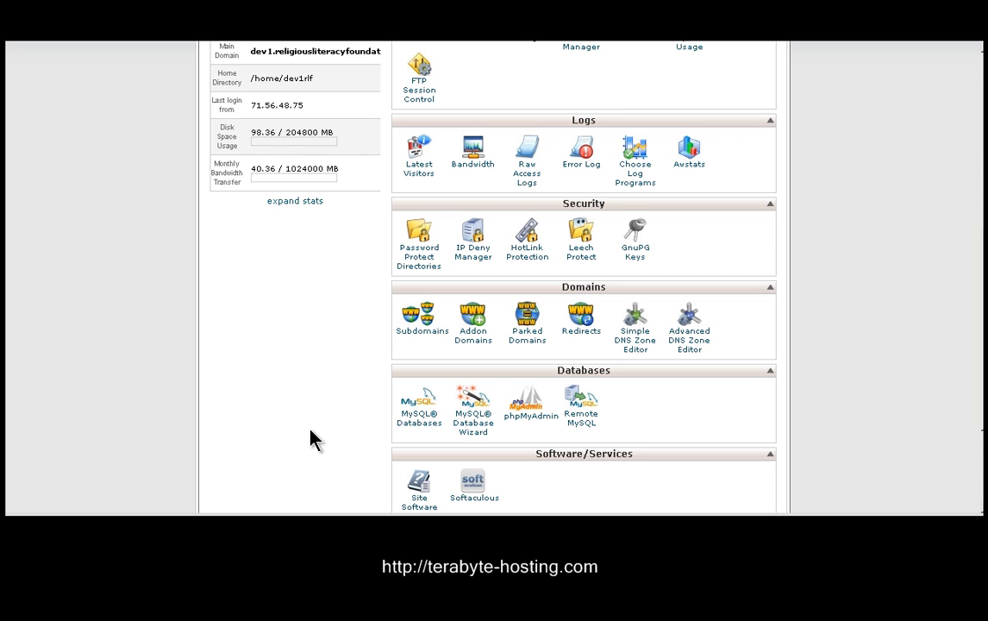
scroll(358, 390, down, 4)
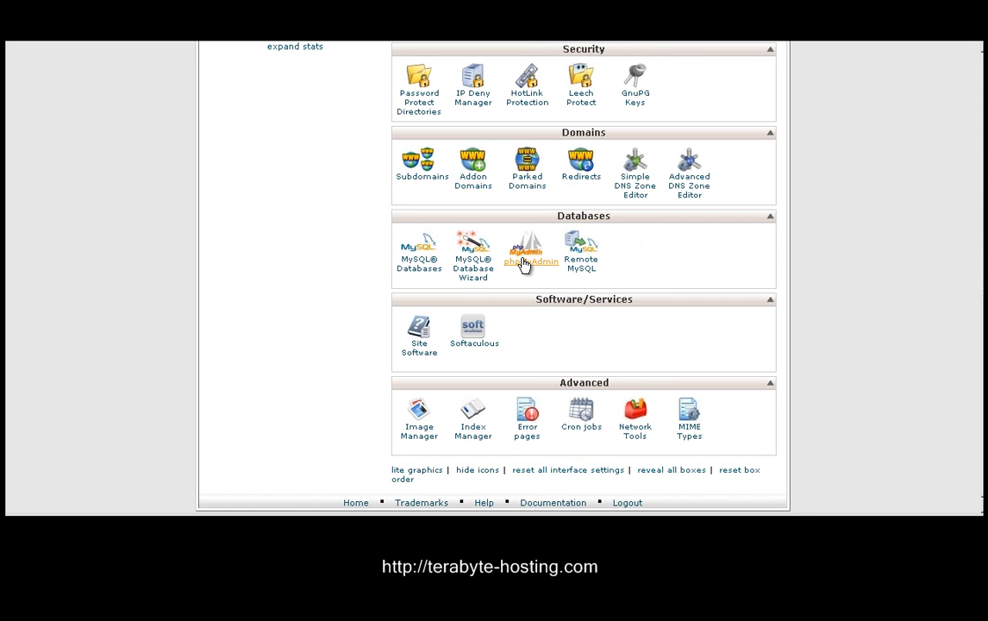
click(523, 263)
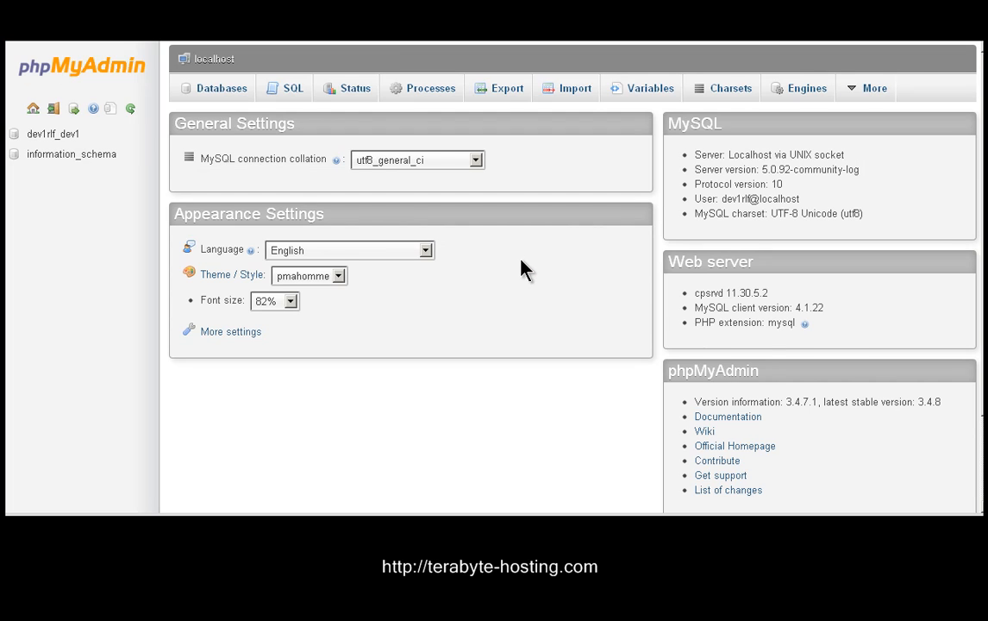
click(49, 135)
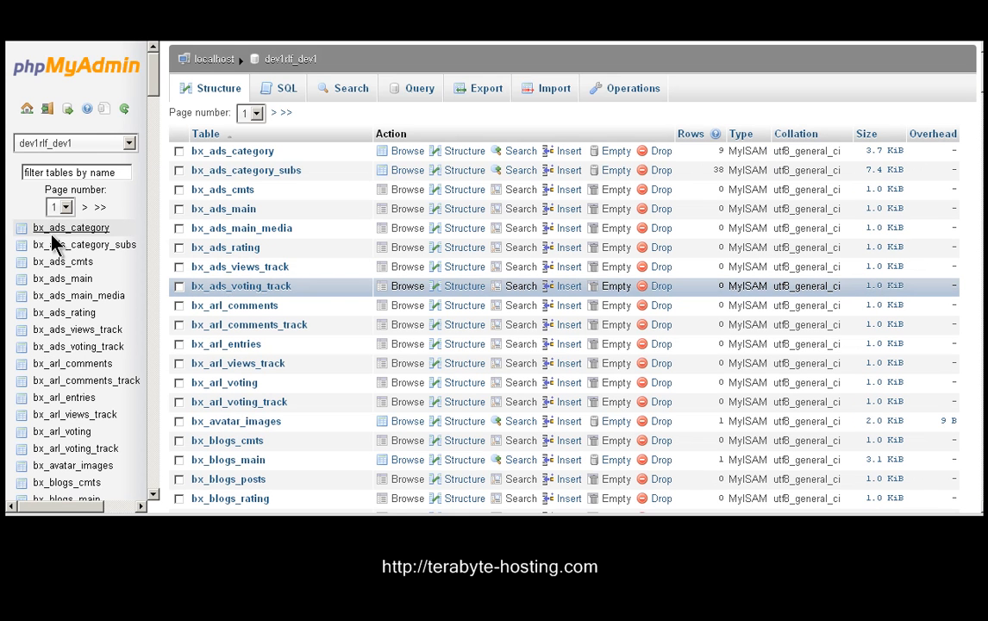
Step: Browse the records of the bx_ads_category table
scroll(65, 270, down, 2)
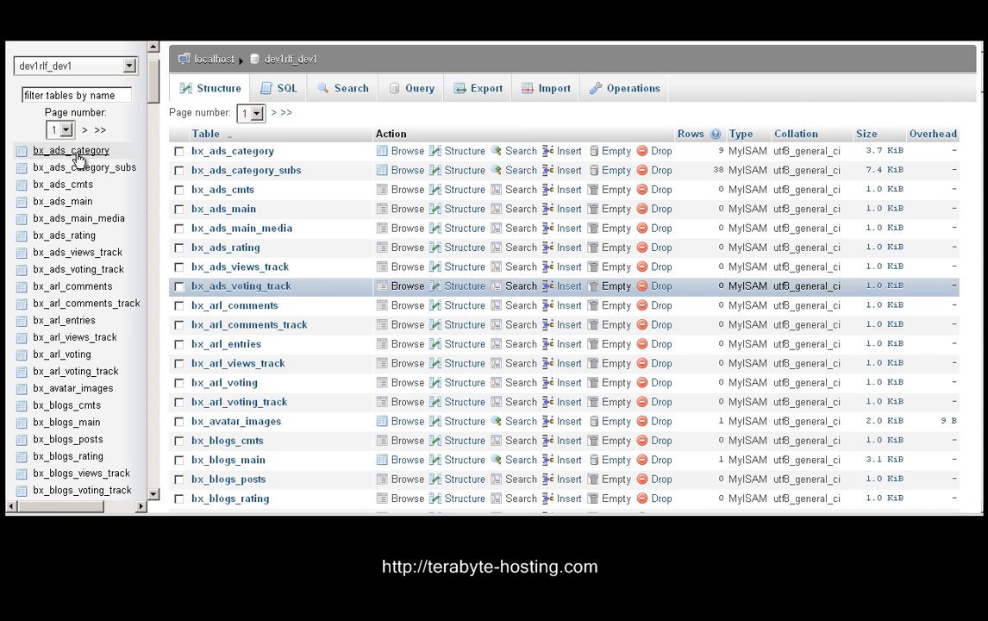
click(77, 157)
scroll(511, 357, down, 4)
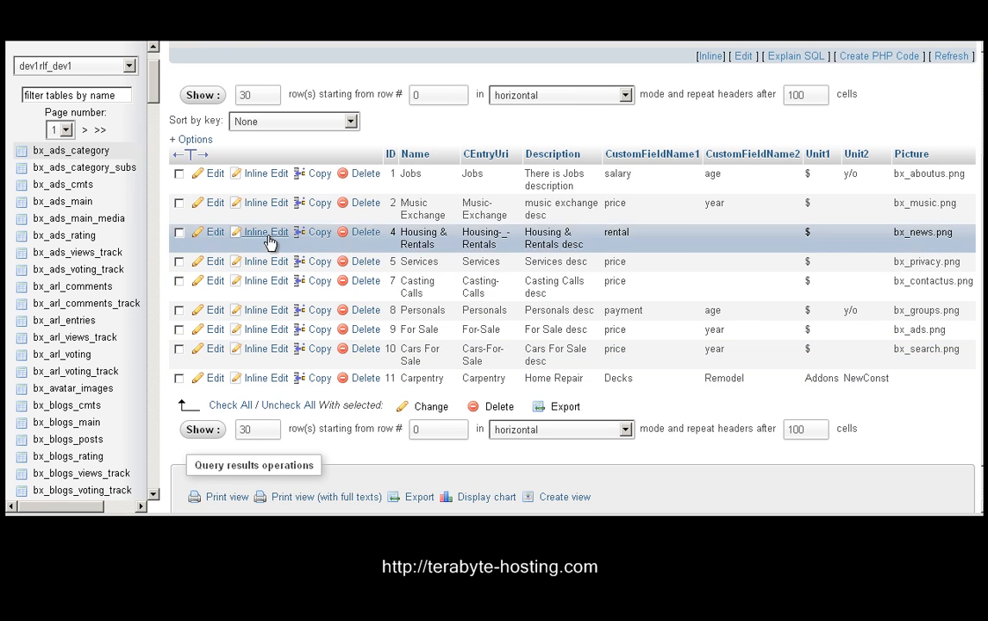
Step: Browse the records of the bx_ads_category_subs table and look through the rest of the database's table list
click(65, 168)
scroll(515, 360, down, 4)
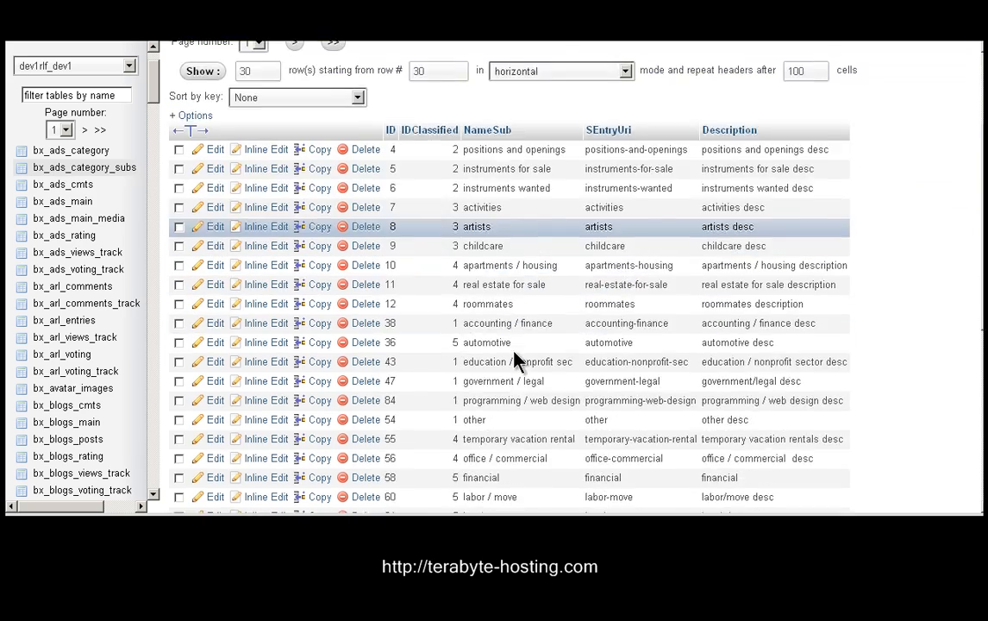
scroll(515, 361, down, 5)
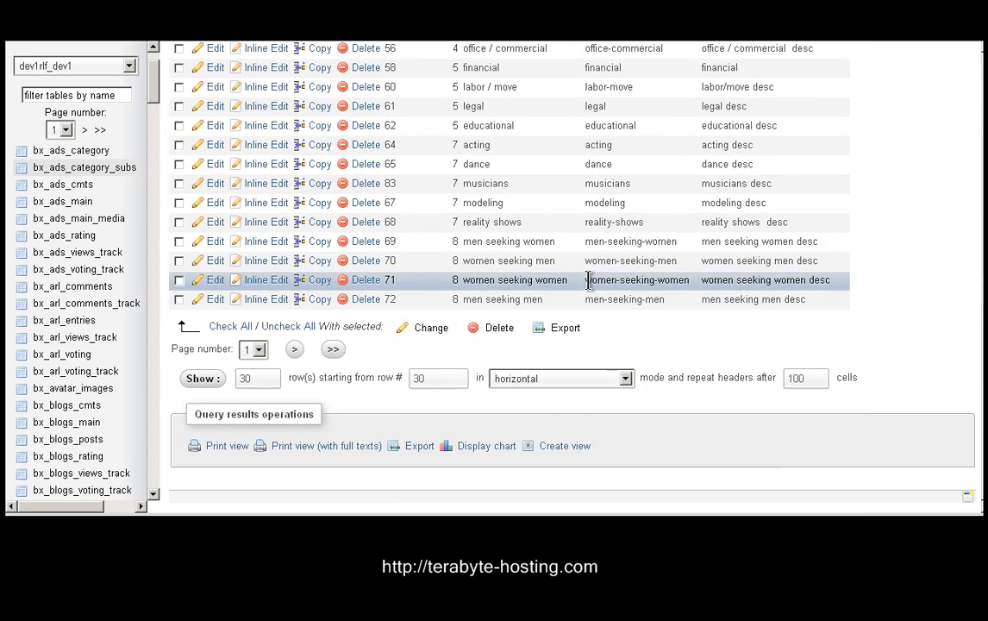
scroll(552, 281, up, 5)
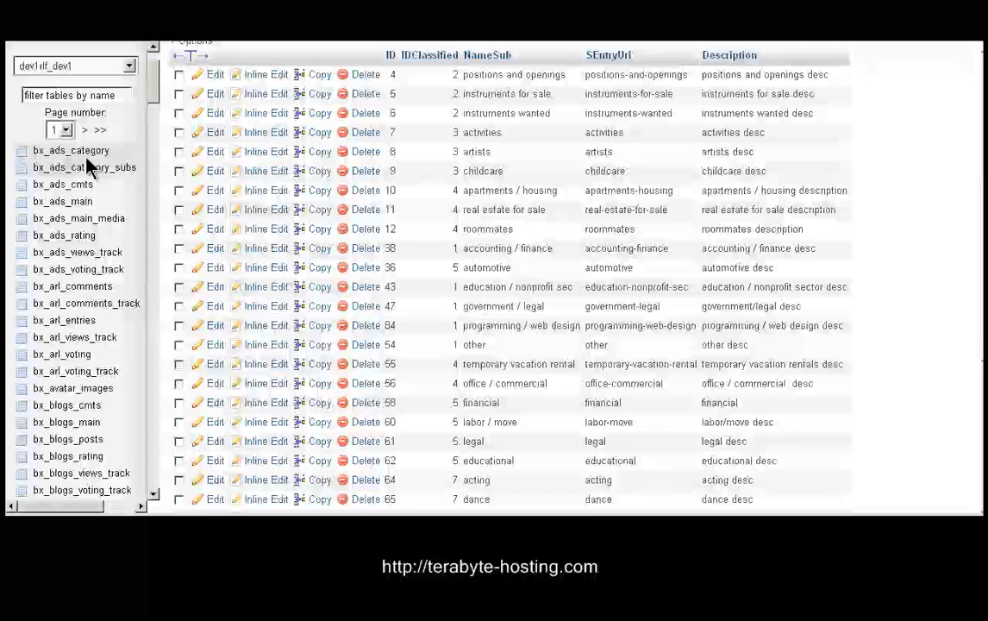
scroll(54, 207, down, 5)
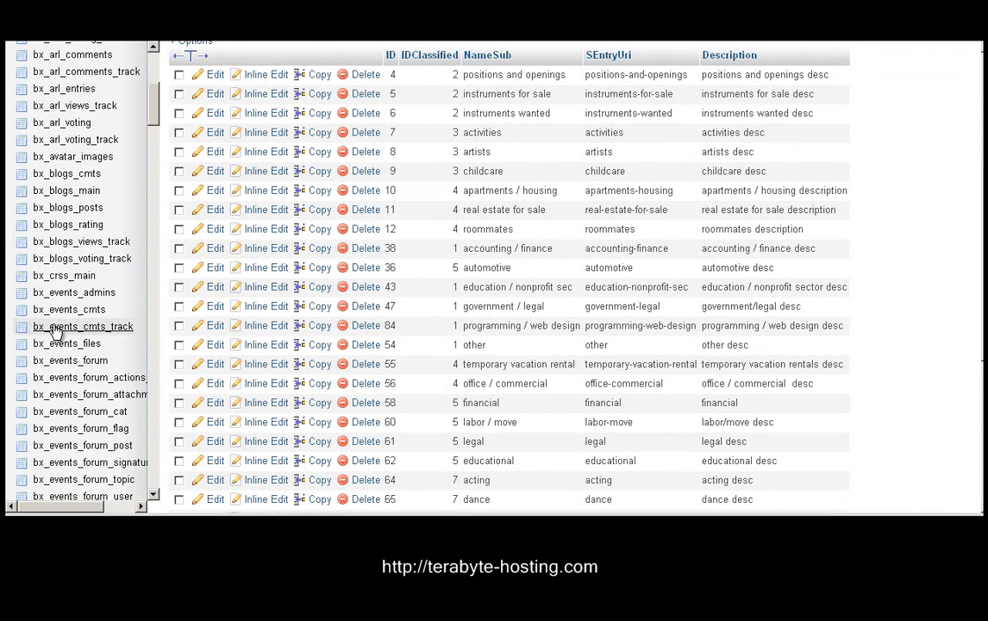
scroll(63, 318, down, 20)
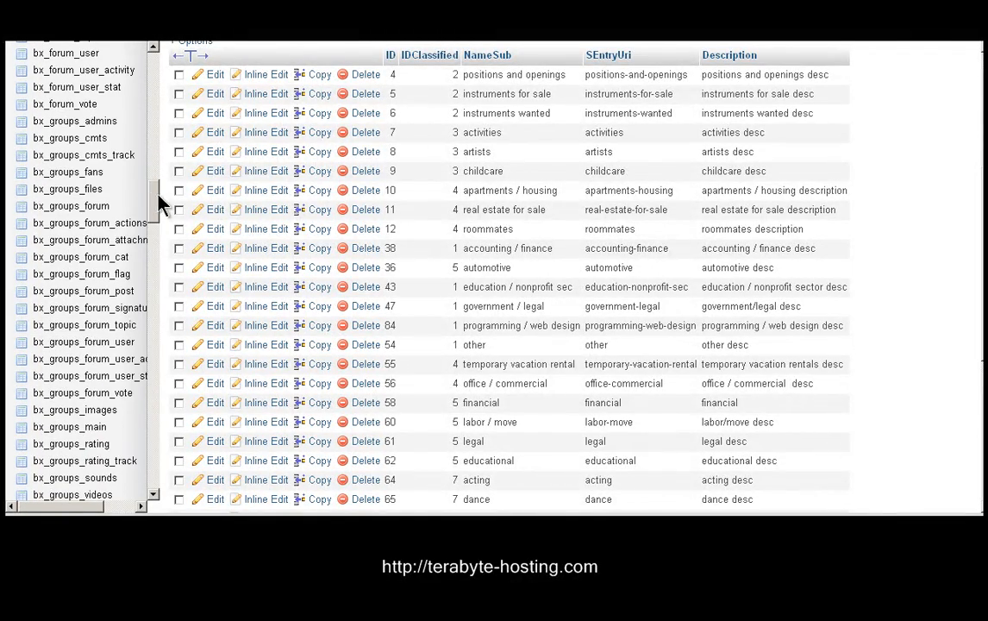
drag(153, 199, 154, 485)
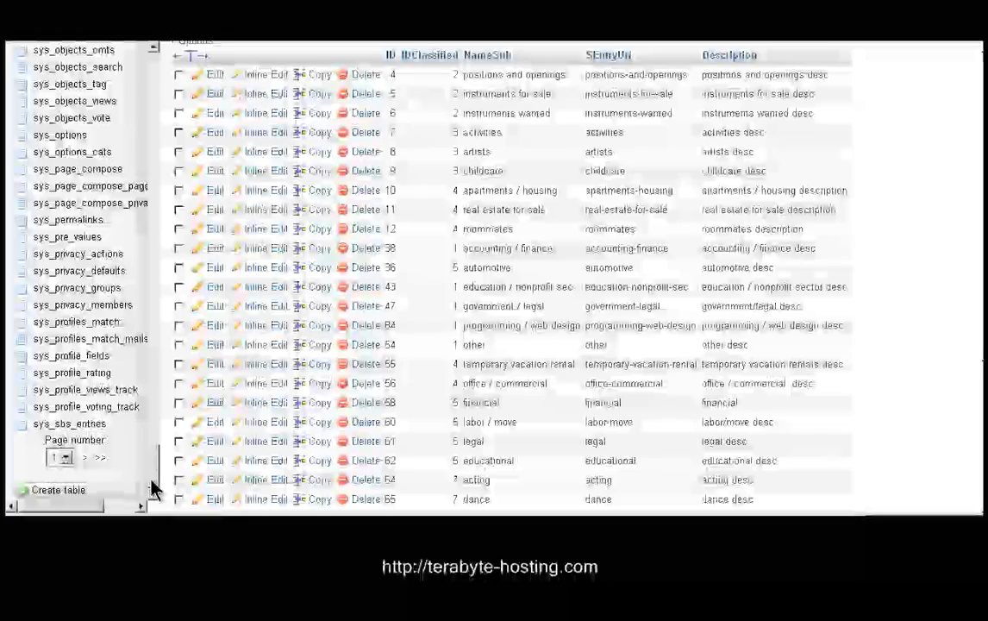
Step: Search all tables of the dev1rlf_dev1 database for at least one of the words "Houston The Man"
scroll(586, 203, up, 1)
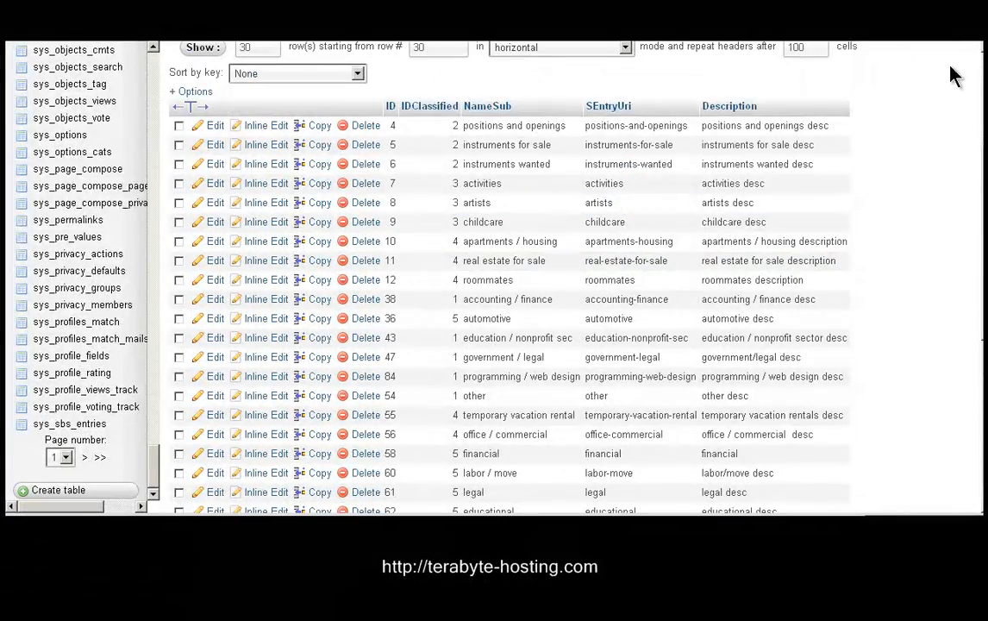
scroll(569, 276, up, 3)
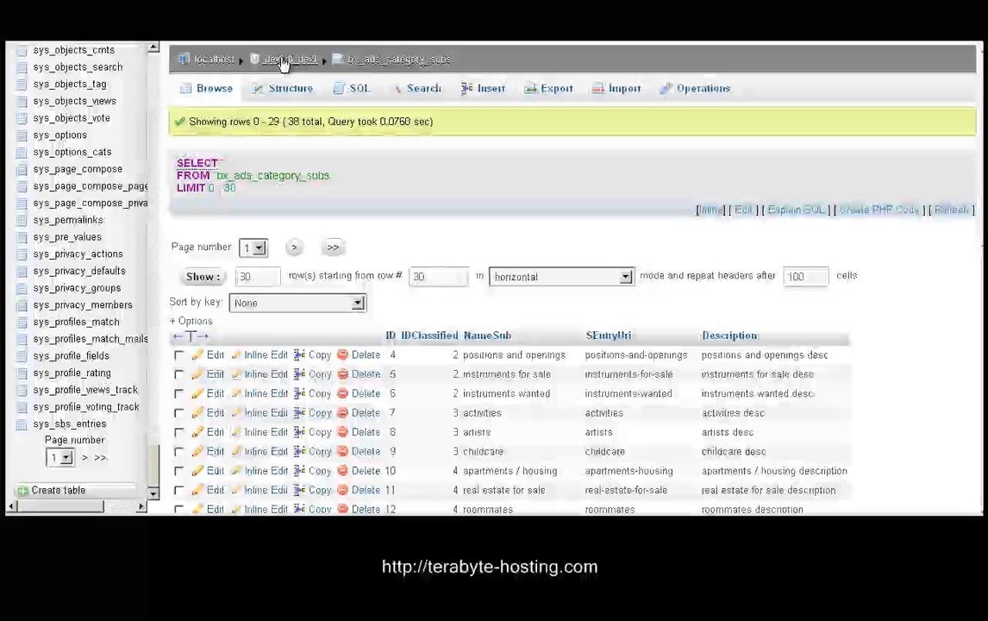
click(283, 60)
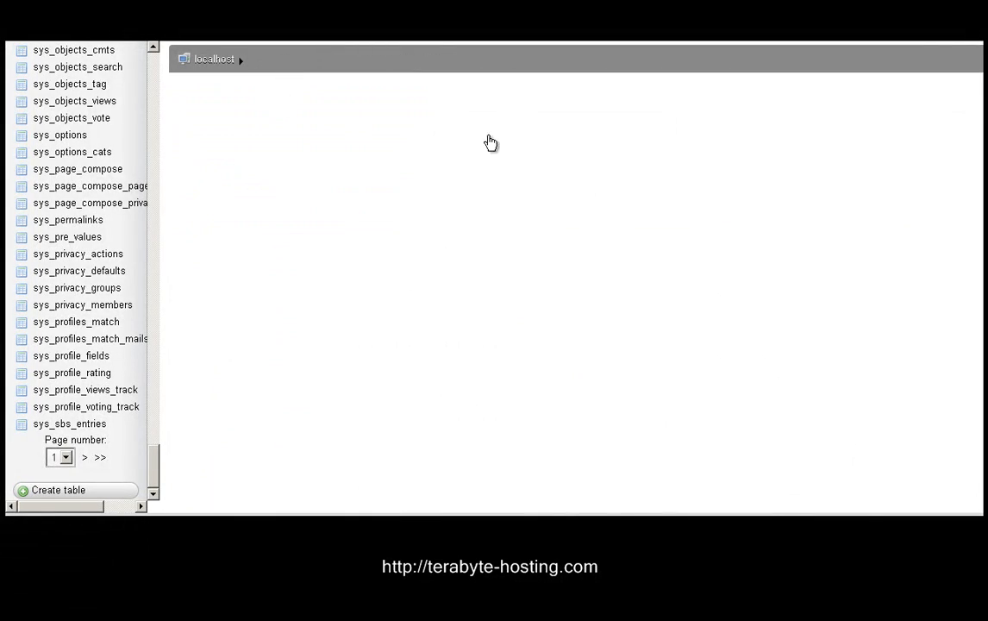
click(347, 98)
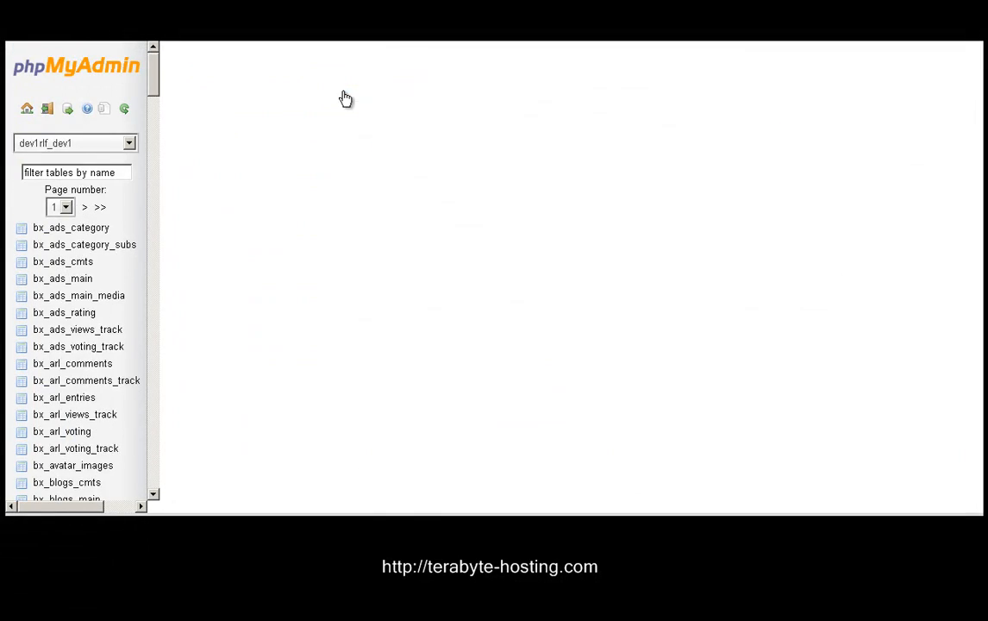
click(464, 167)
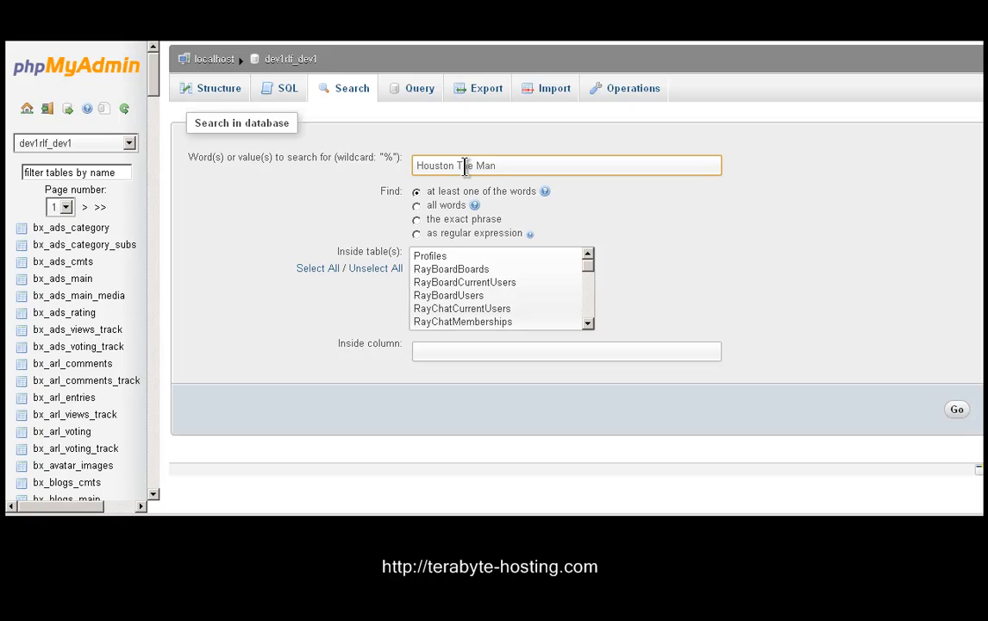
click(314, 273)
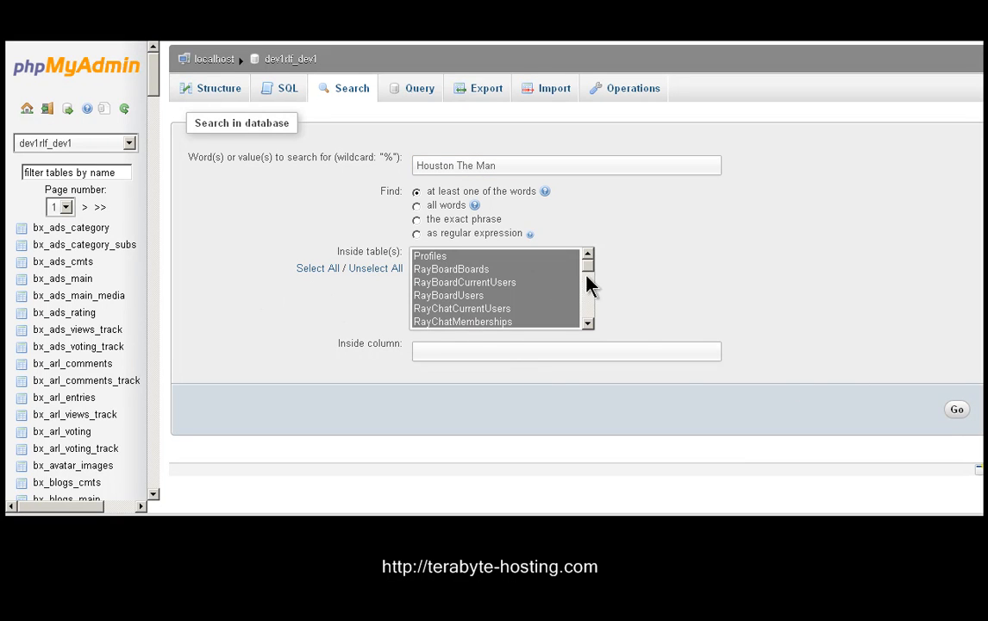
click(957, 412)
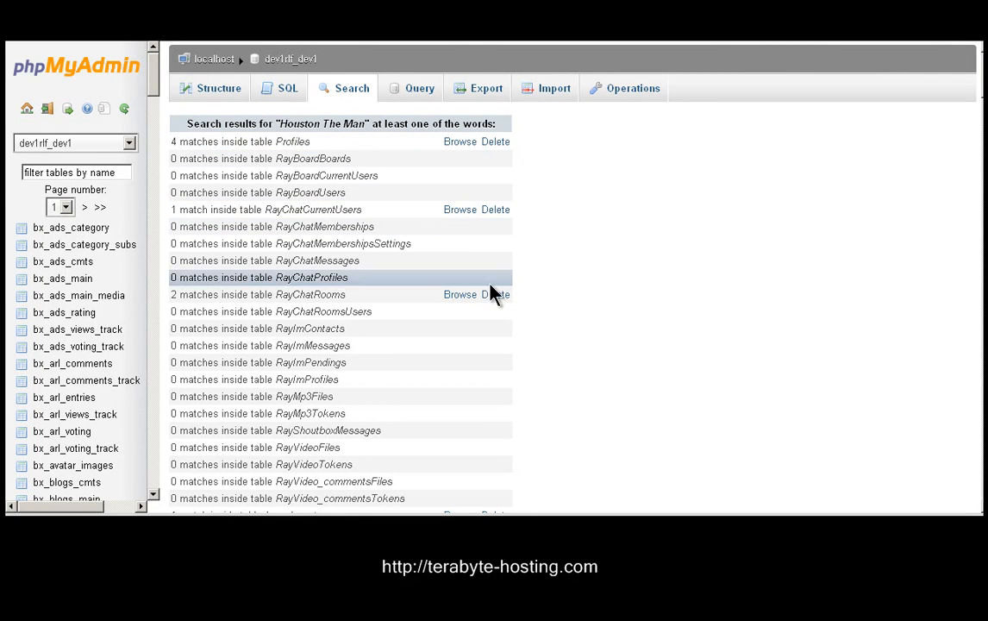
Step: Look through the search results for tables matching "Houston The Man" and browse the matching records of sys_categories
scroll(655, 303, down, 5)
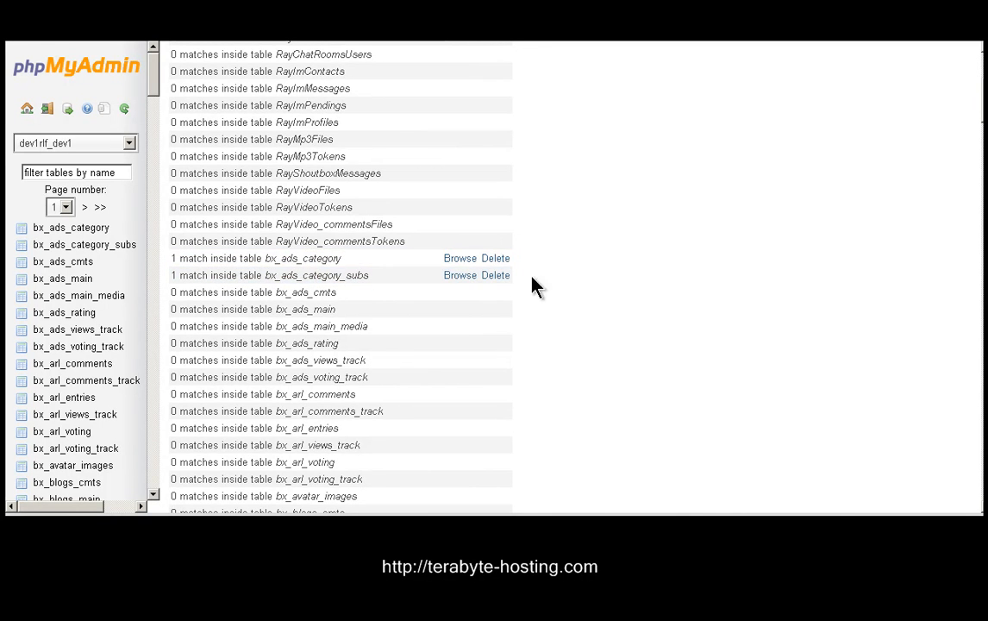
scroll(603, 289, down, 1)
scroll(604, 289, down, 4)
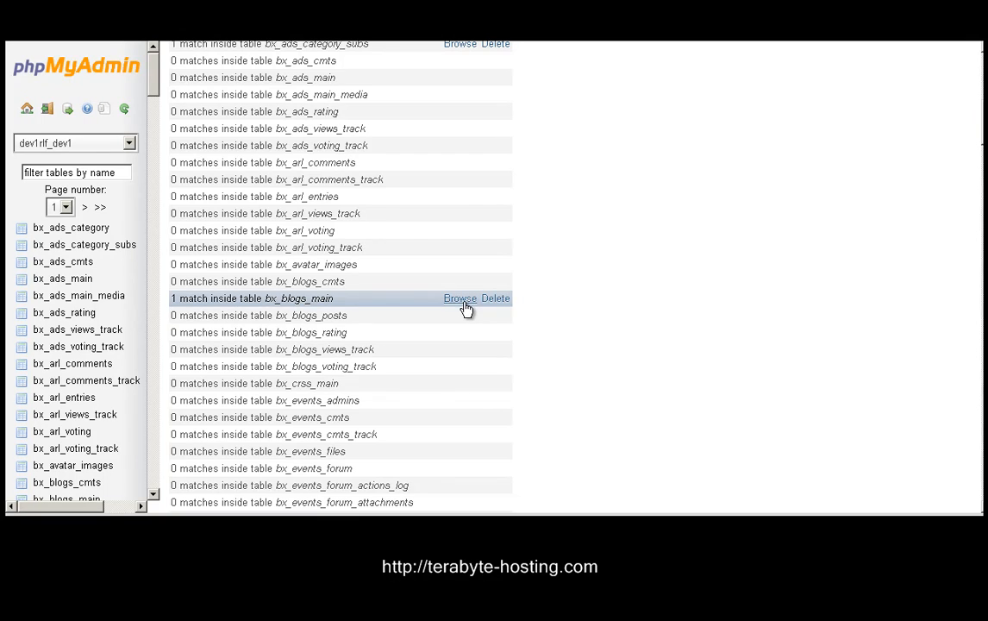
scroll(640, 316, down, 17)
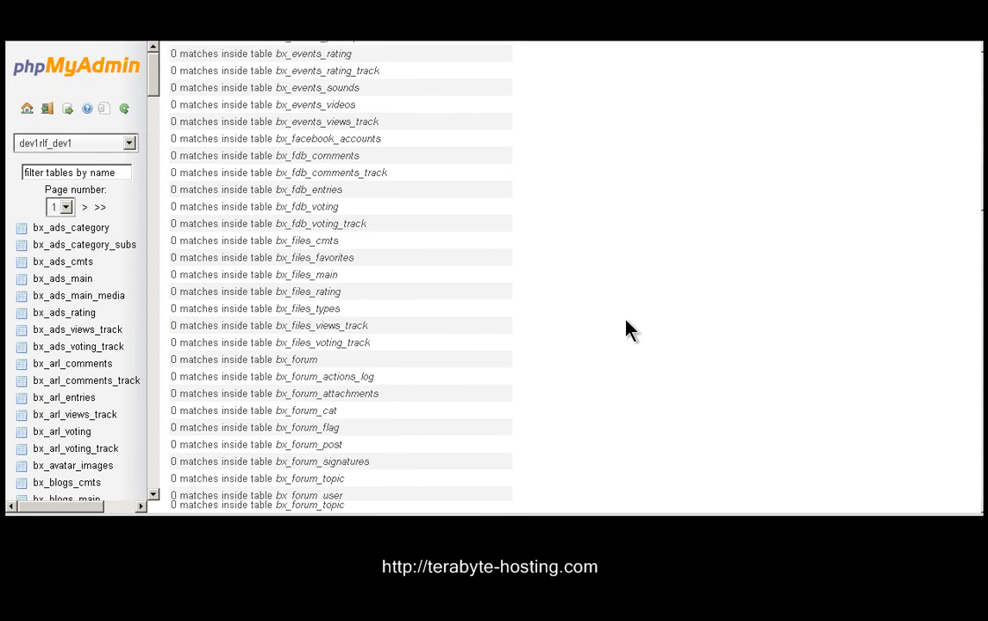
scroll(627, 331, down, 20)
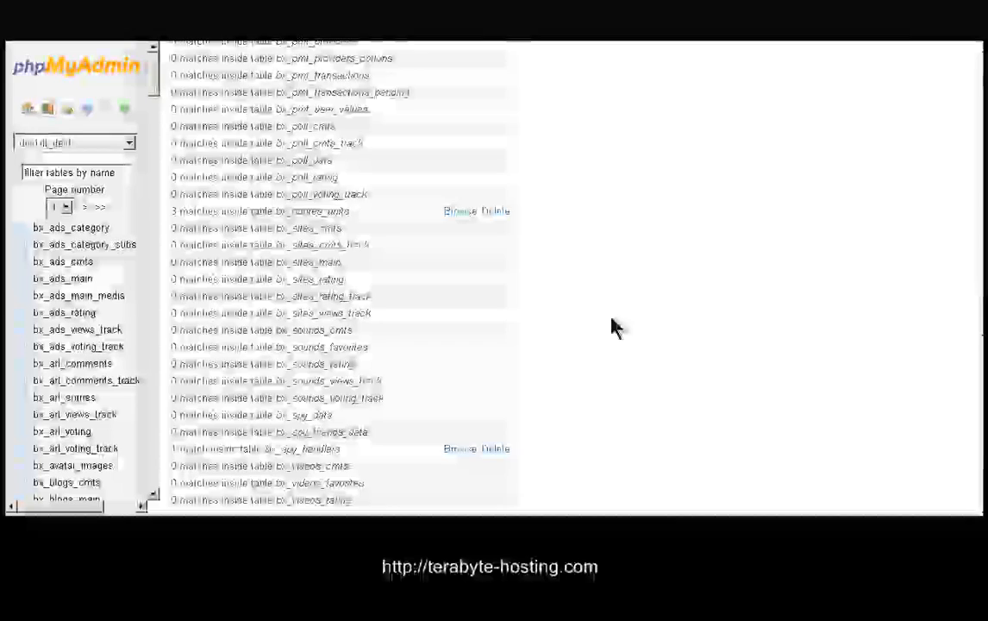
scroll(608, 309, up, 6)
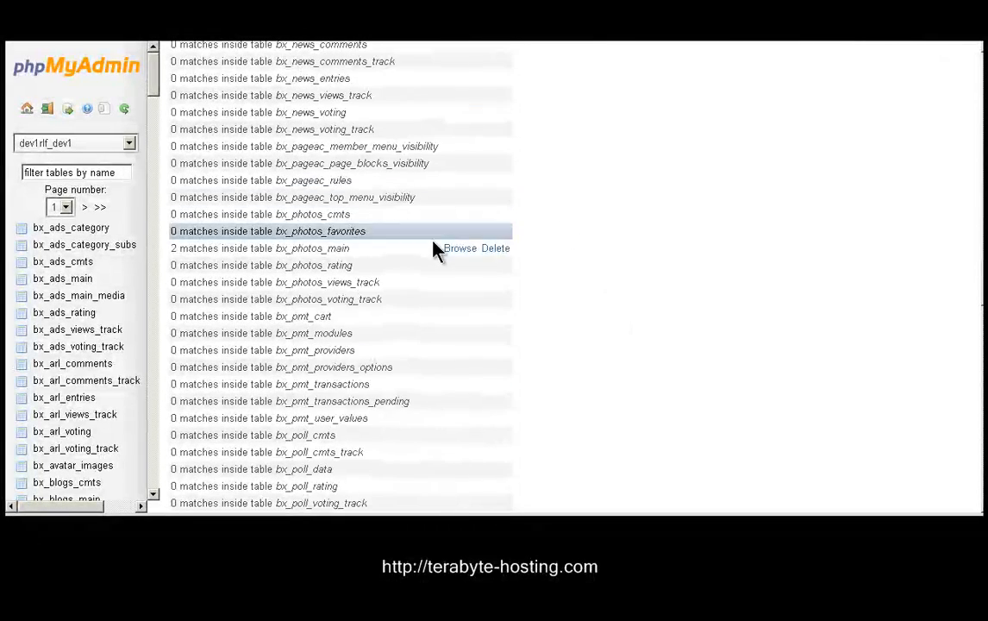
scroll(565, 293, down, 4)
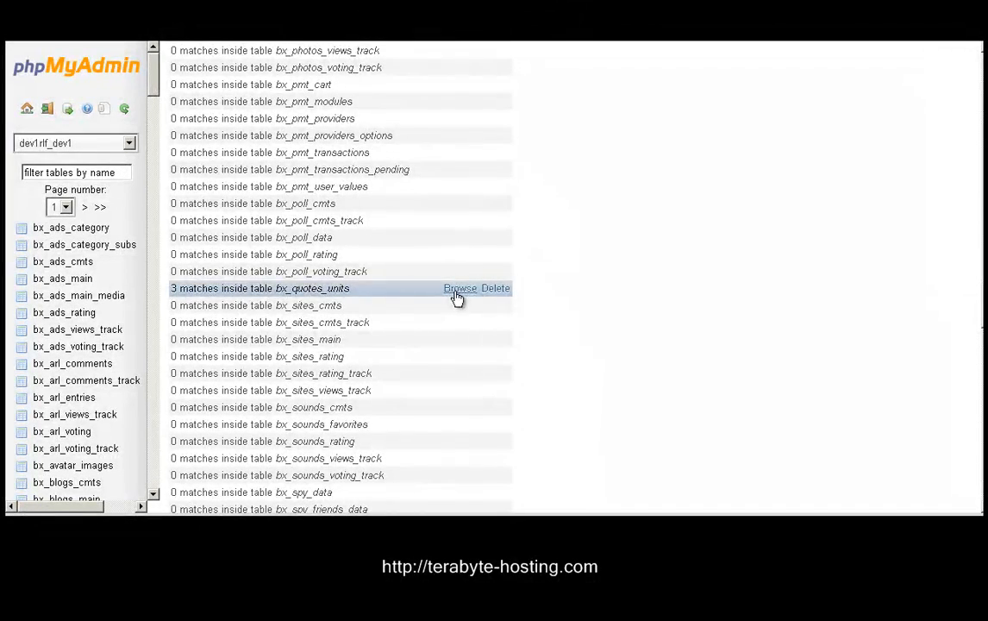
scroll(667, 320, down, 3)
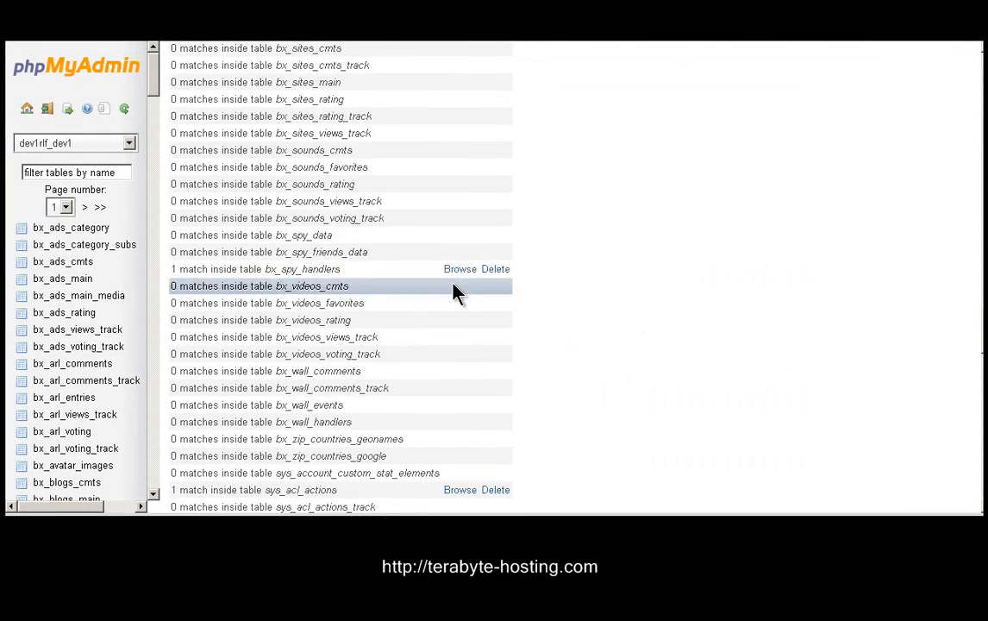
scroll(509, 306, down, 3)
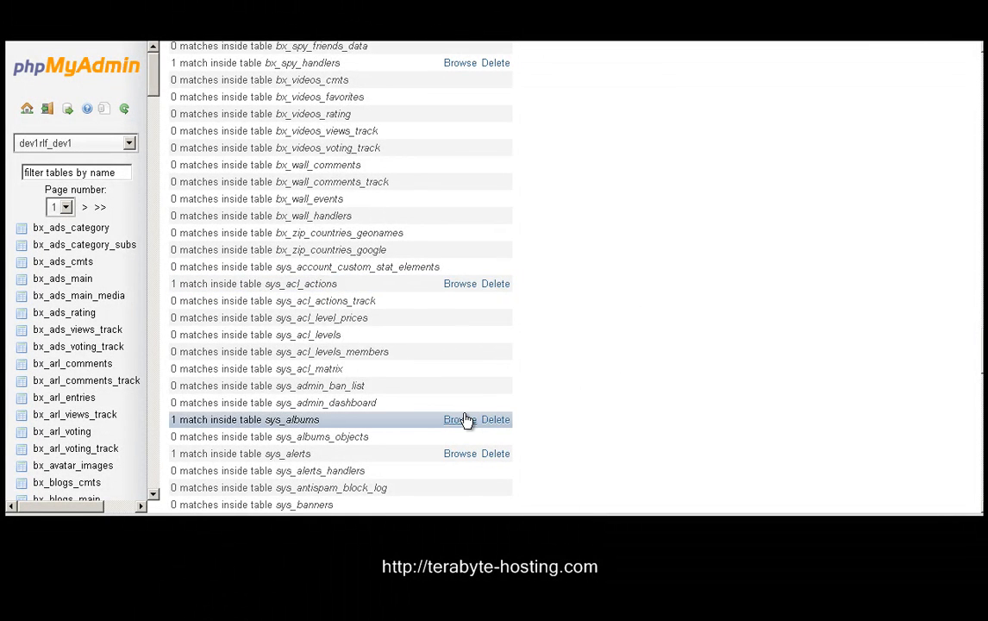
scroll(619, 390, down, 2)
scroll(483, 380, down, 2)
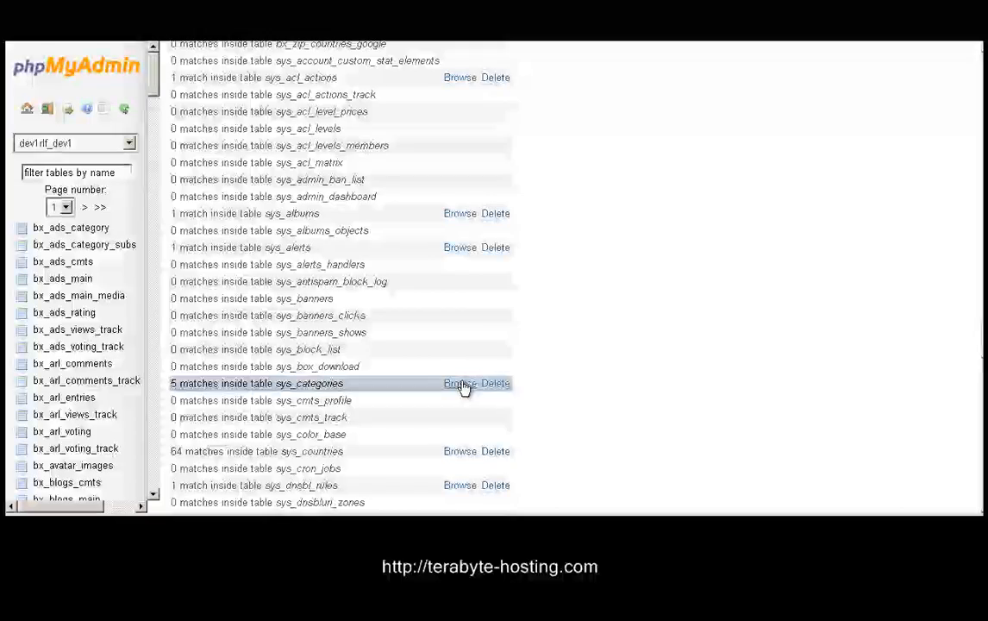
scroll(464, 388, down, 7)
scroll(474, 395, down, 15)
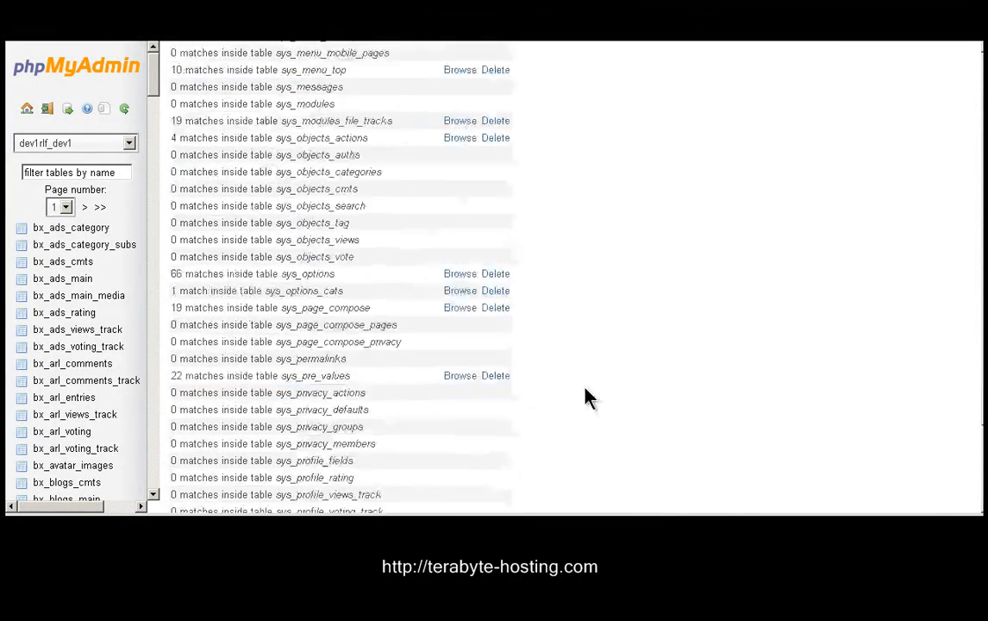
scroll(819, 401, down, 8)
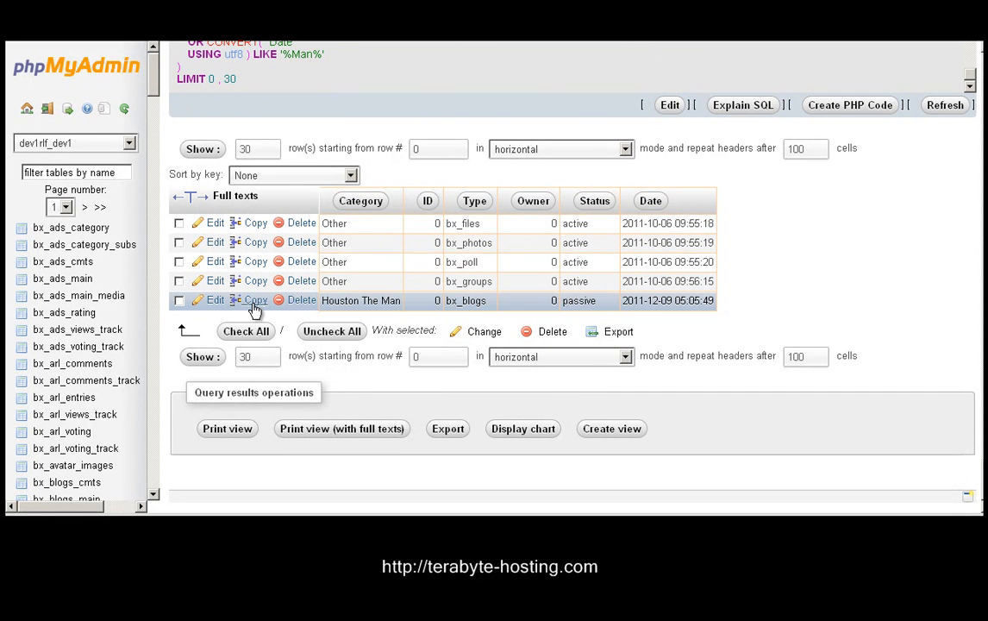
Step: Delete the "Houston The Man" record of type bx_blogs from the sys_categories table
click(302, 301)
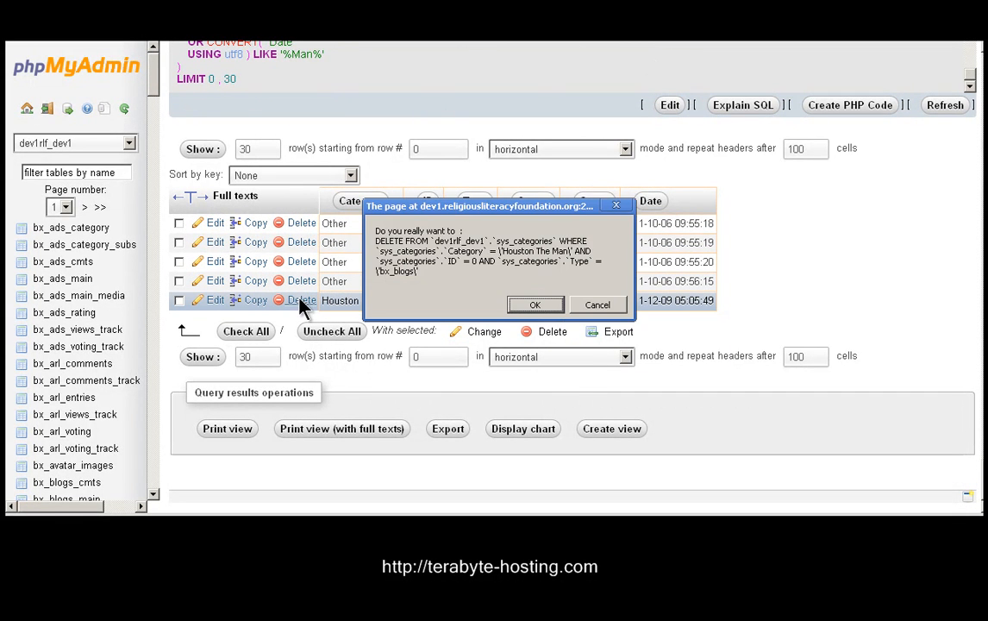
click(539, 306)
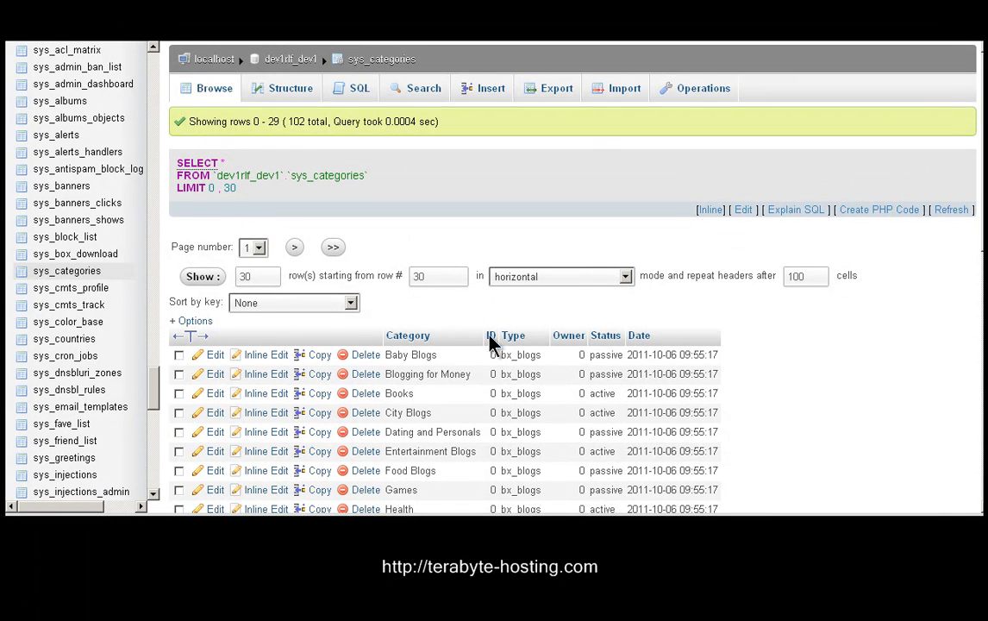
Step: Find the BoonEx Products category of type bx_news in sys_categories and delete its record
scroll(420, 388, down, 3)
scroll(440, 199, down, 1)
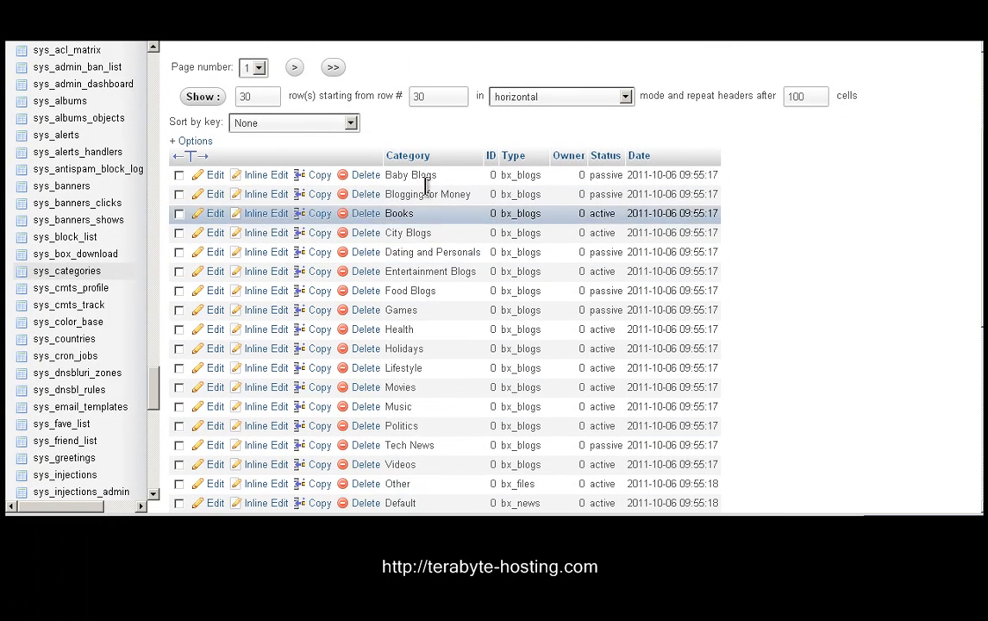
scroll(419, 238, down, 5)
scroll(430, 299, down, 3)
scroll(435, 315, up, 2)
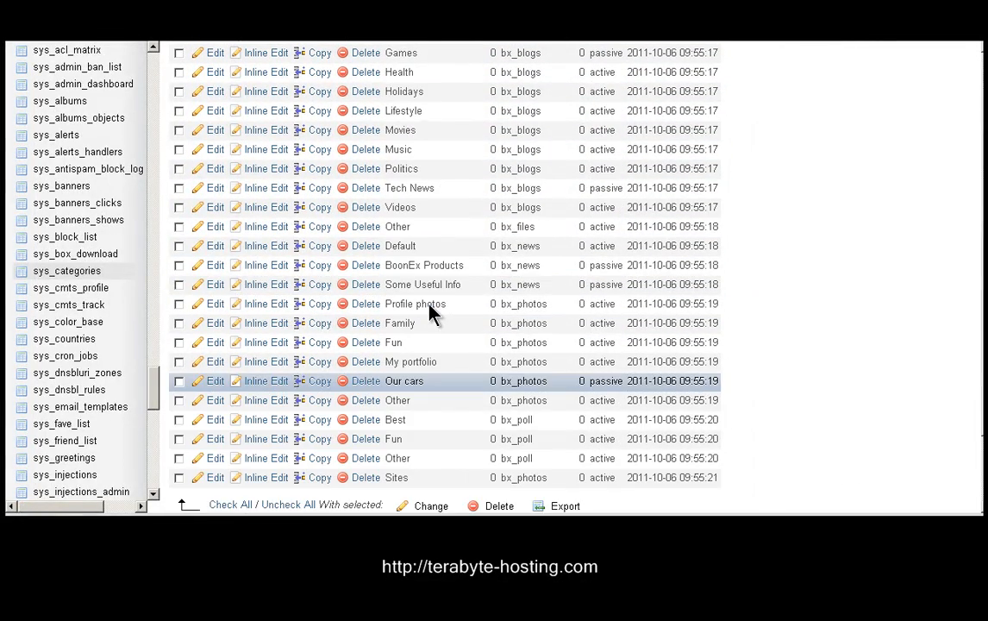
scroll(432, 314, up, 1)
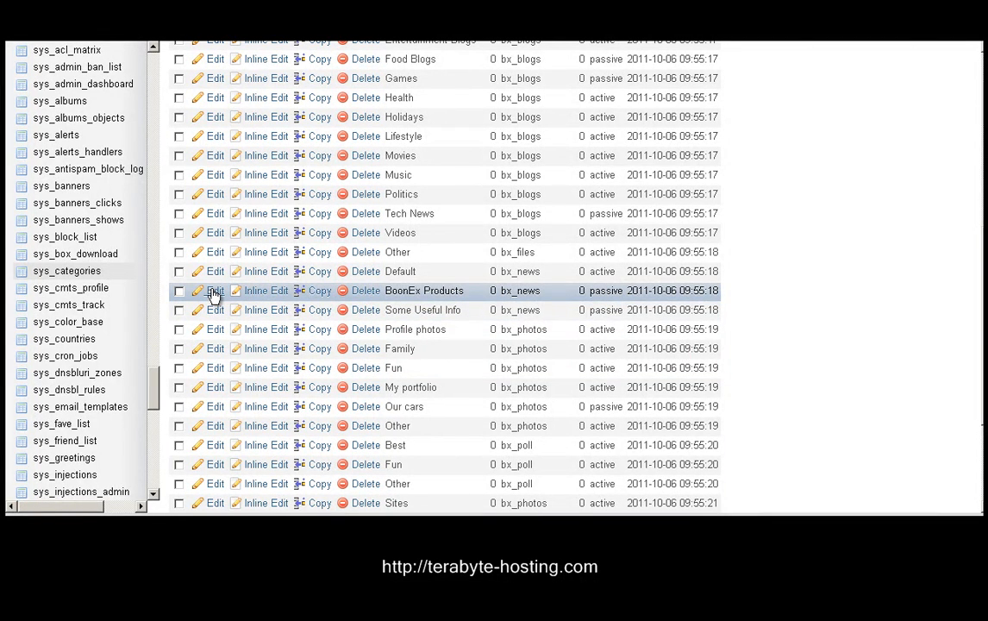
scroll(214, 293, up, 2)
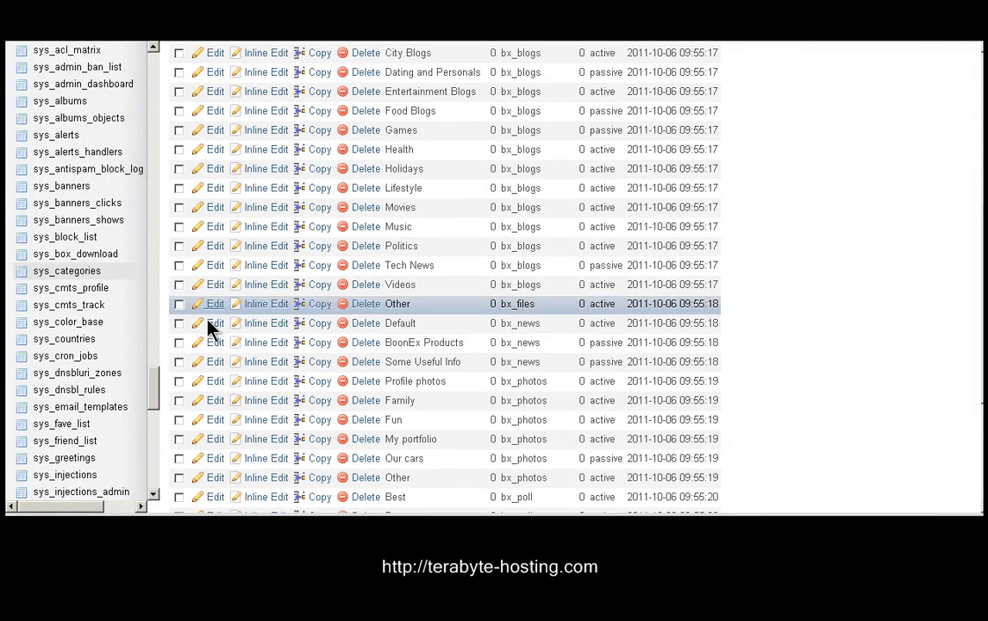
click(367, 344)
click(532, 306)
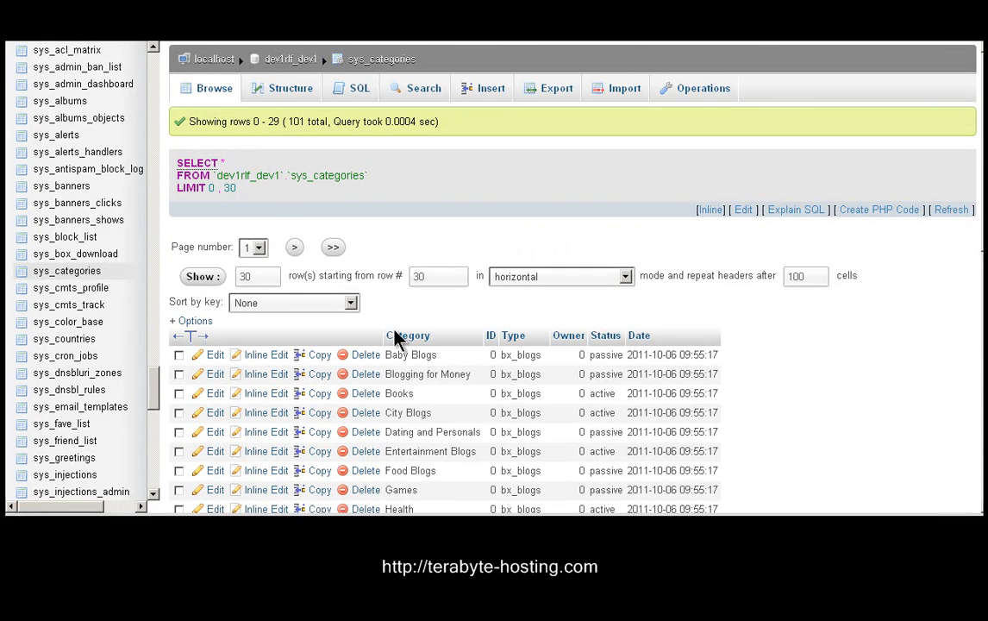
Step: Switch to the site administration, open Categories Settings and review the categories pending approval
scroll(397, 338, down, 2)
scroll(410, 388, down, 2)
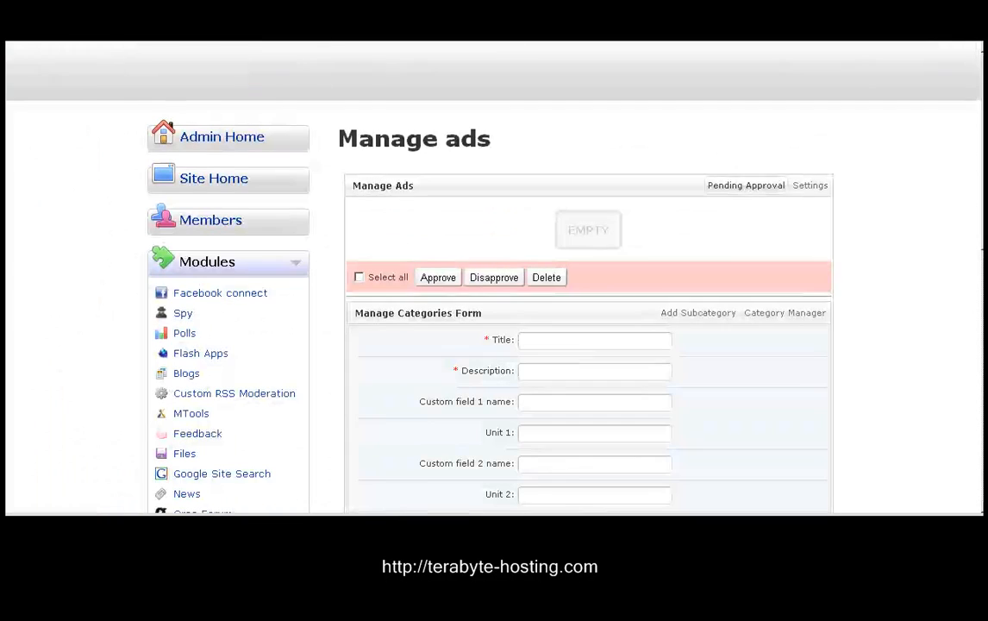
click(297, 270)
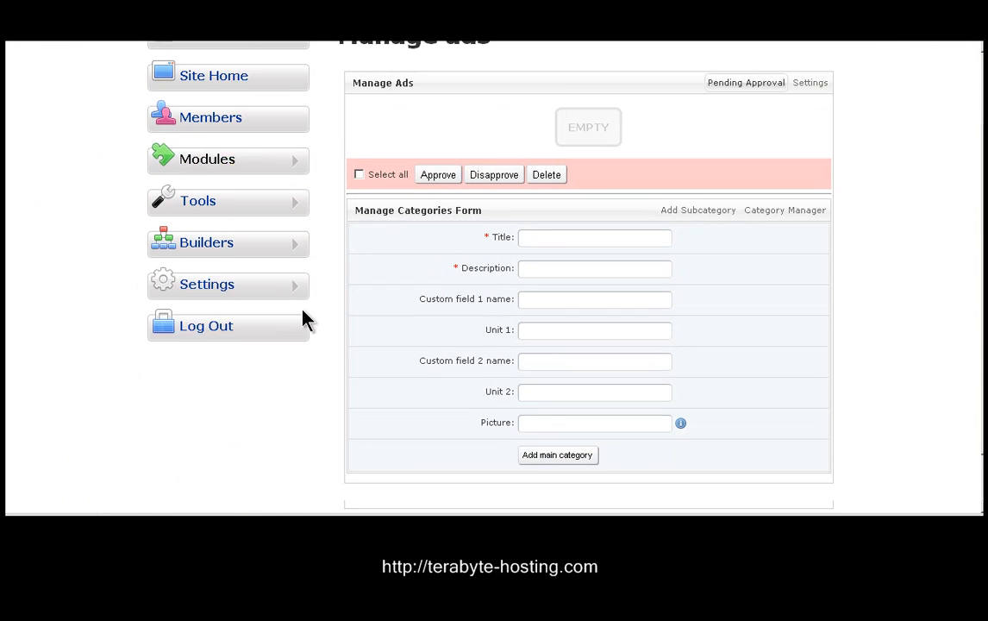
click(297, 266)
scroll(222, 368, down, 3)
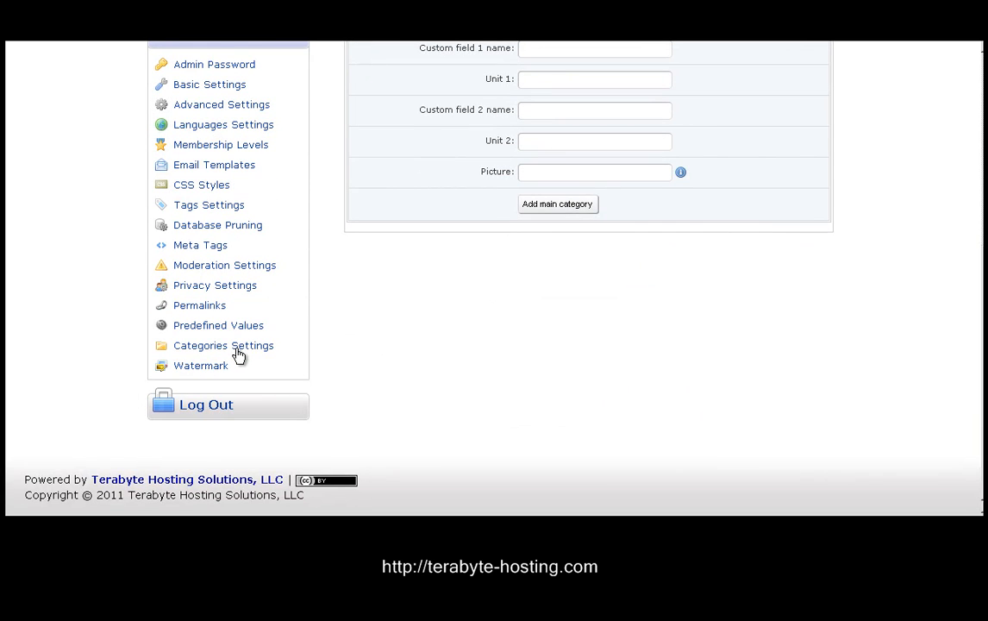
click(238, 350)
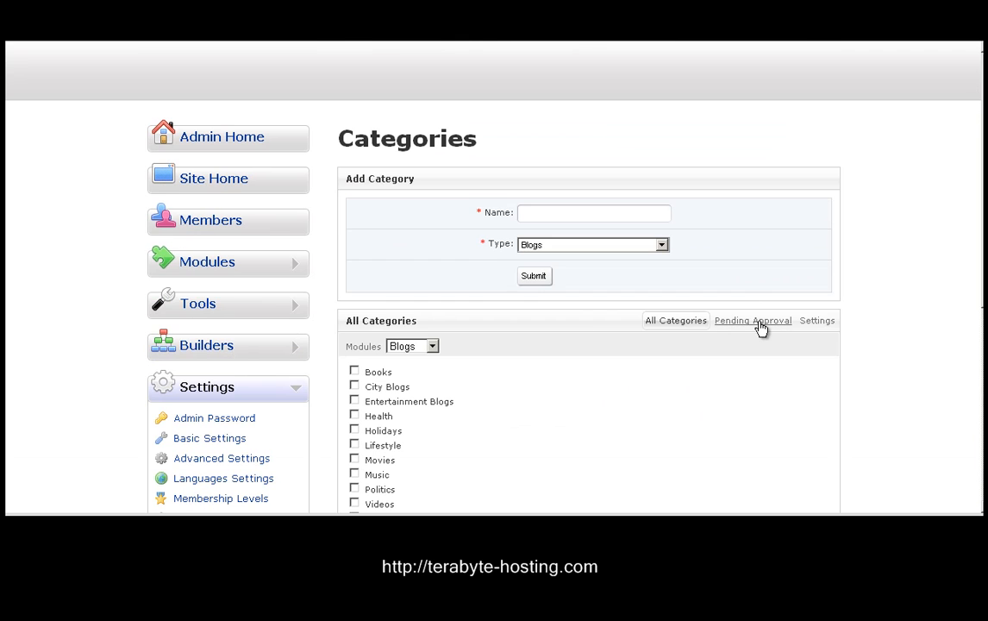
scroll(748, 347, down, 5)
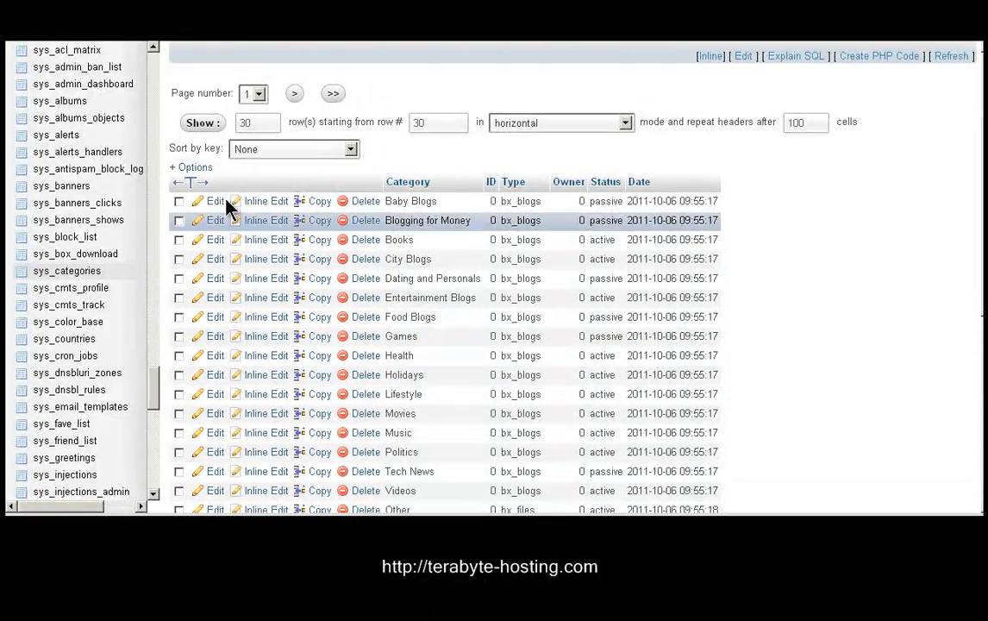
Step: Delete the Baby Blogs and Blogging for Money records from sys_categories in phpMyAdmin, reloading the site's pending-approval list after the first deletion
click(367, 203)
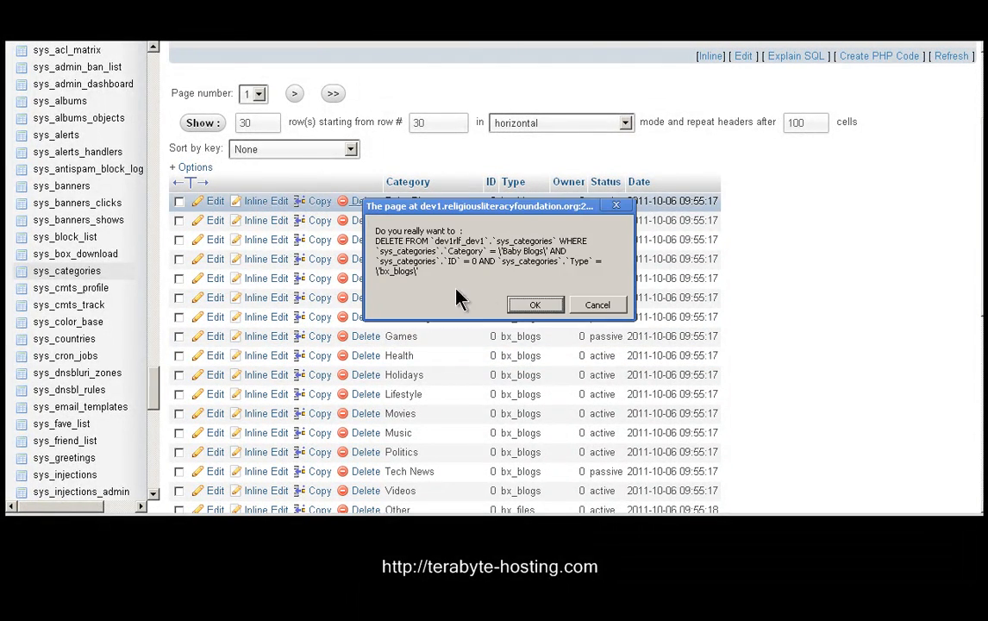
click(532, 305)
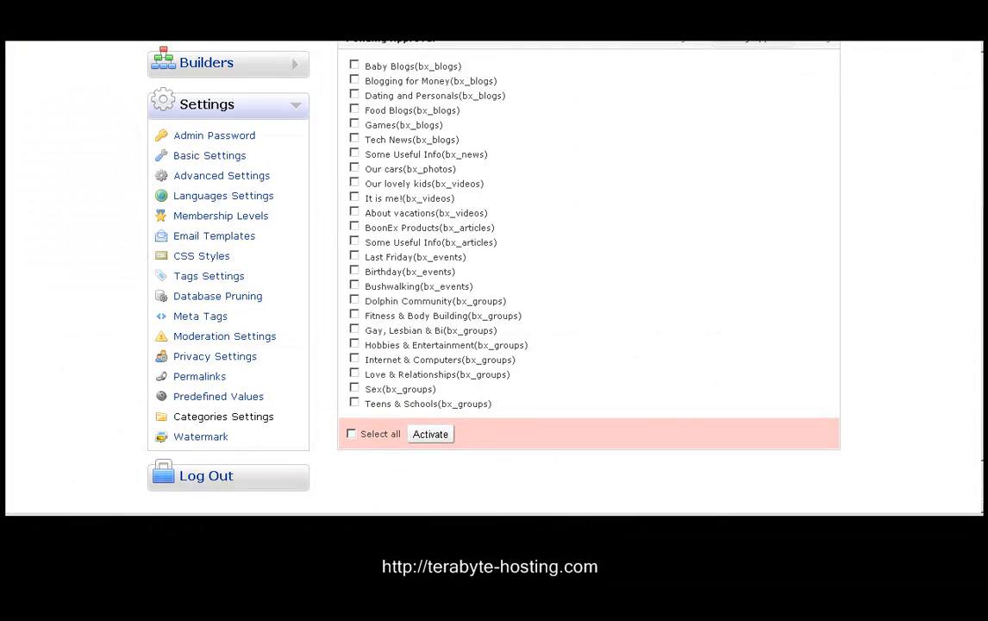
key(F5)
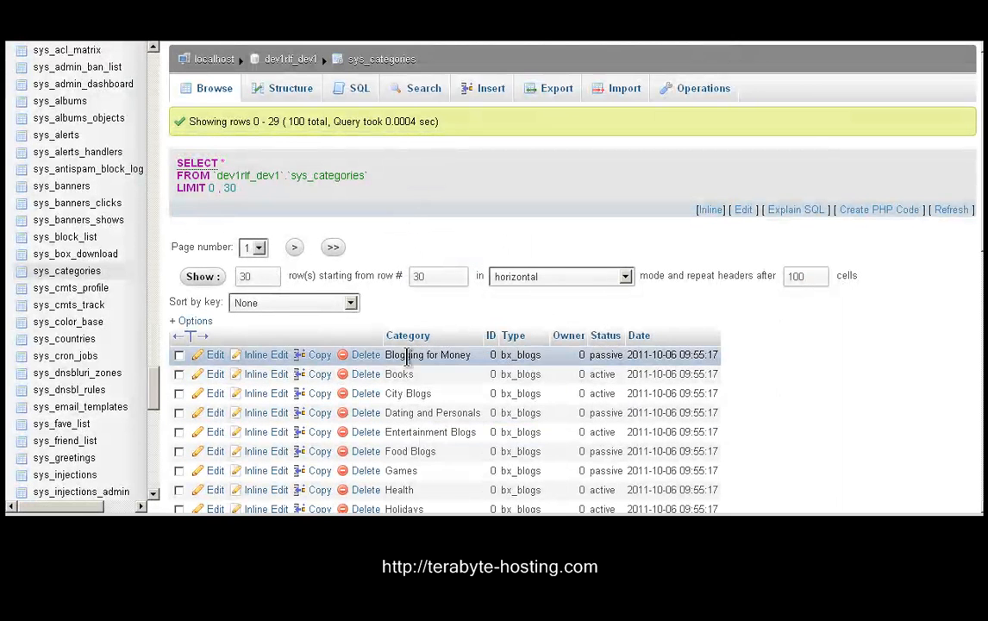
click(366, 355)
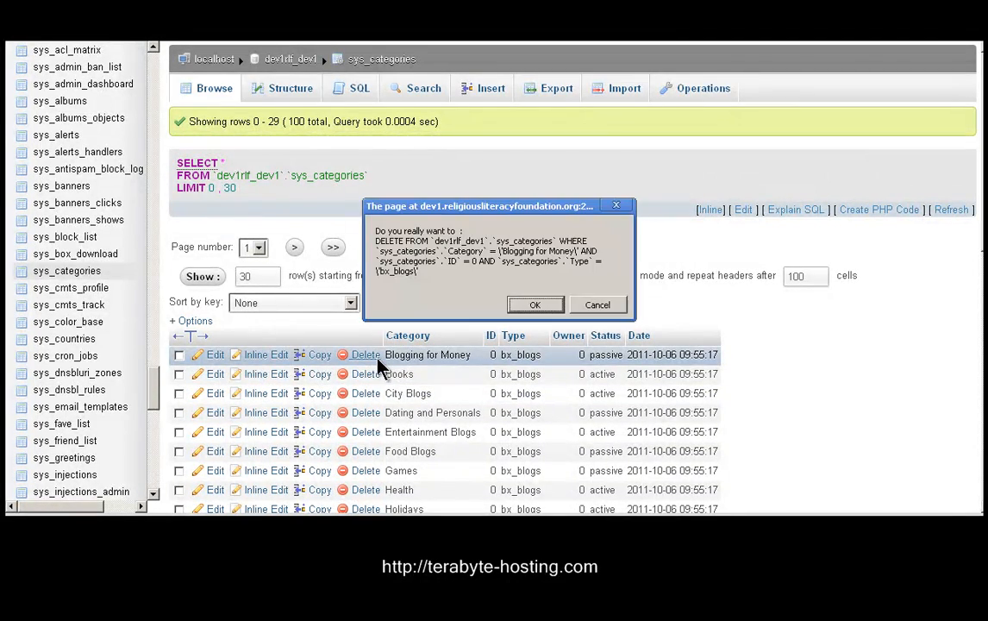
click(548, 309)
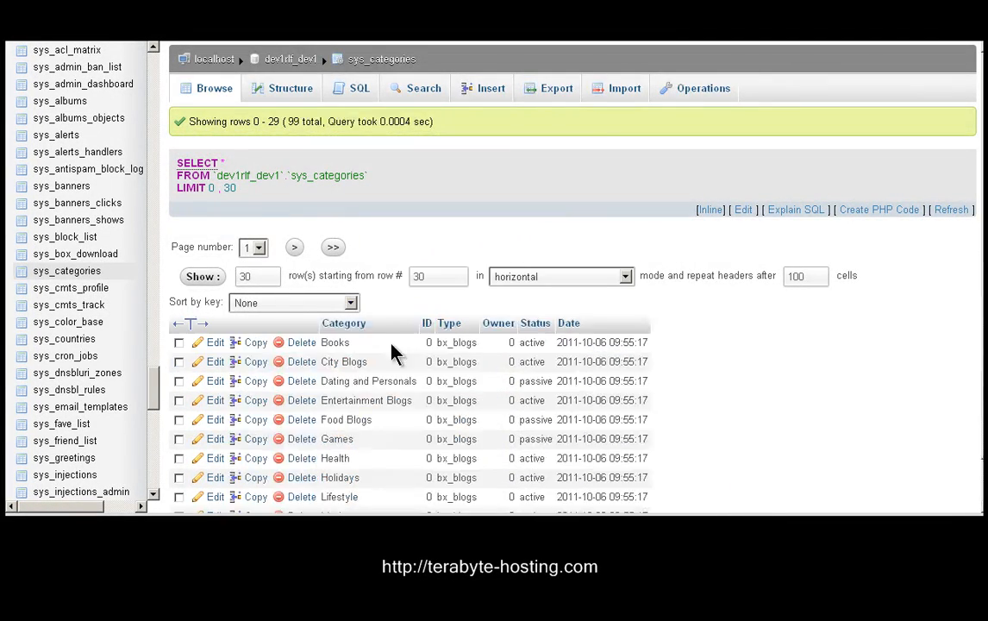
Step: Examine the category records in sys_categories, including their module type and active or passive status
scroll(393, 345, down, 3)
scroll(339, 297, down, 5)
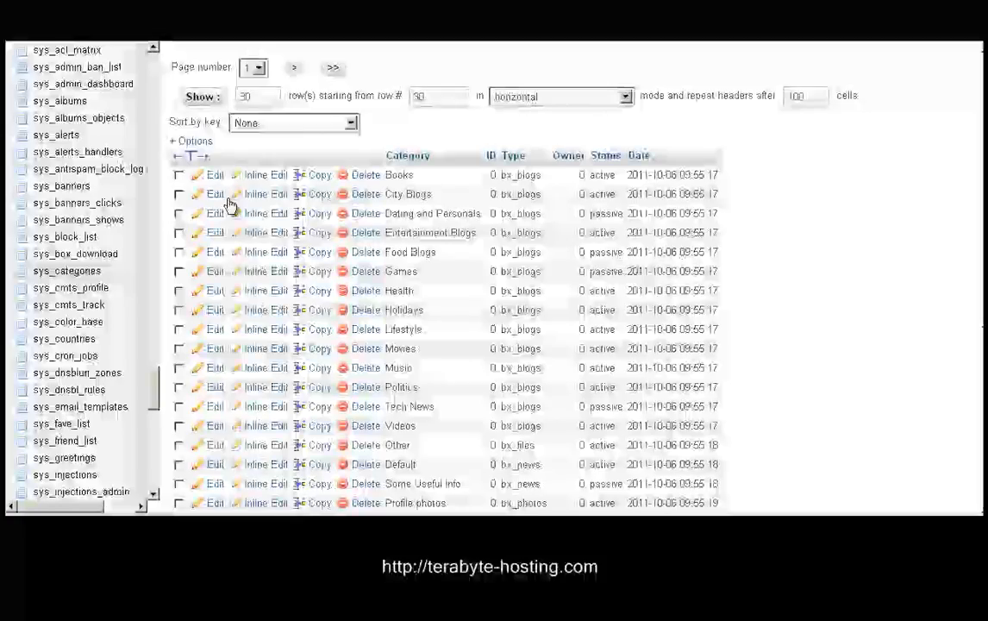
scroll(349, 326, down, 4)
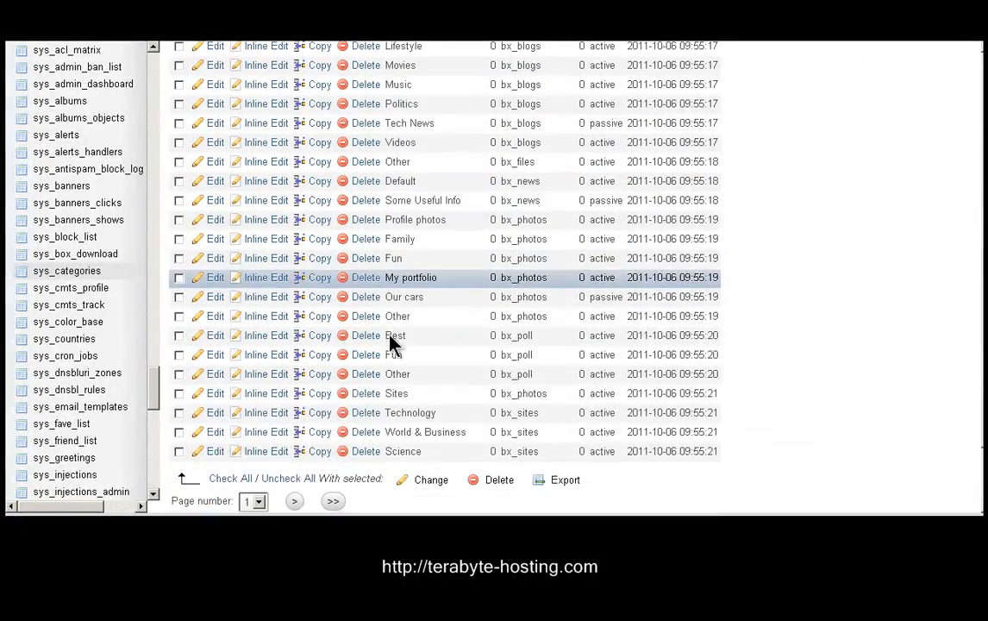
scroll(388, 356, up, 6)
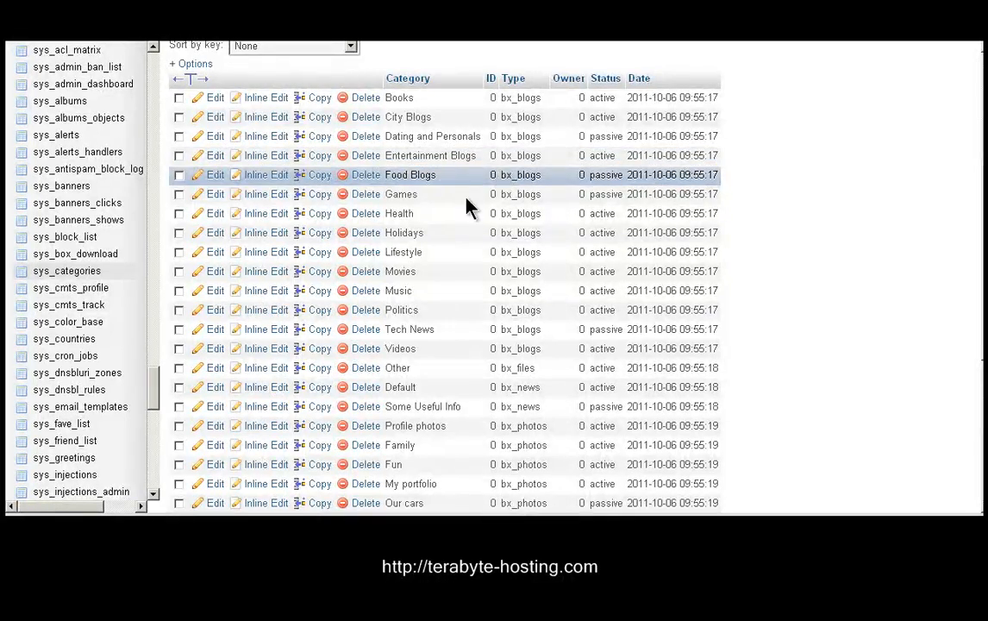
scroll(468, 207, up, 2)
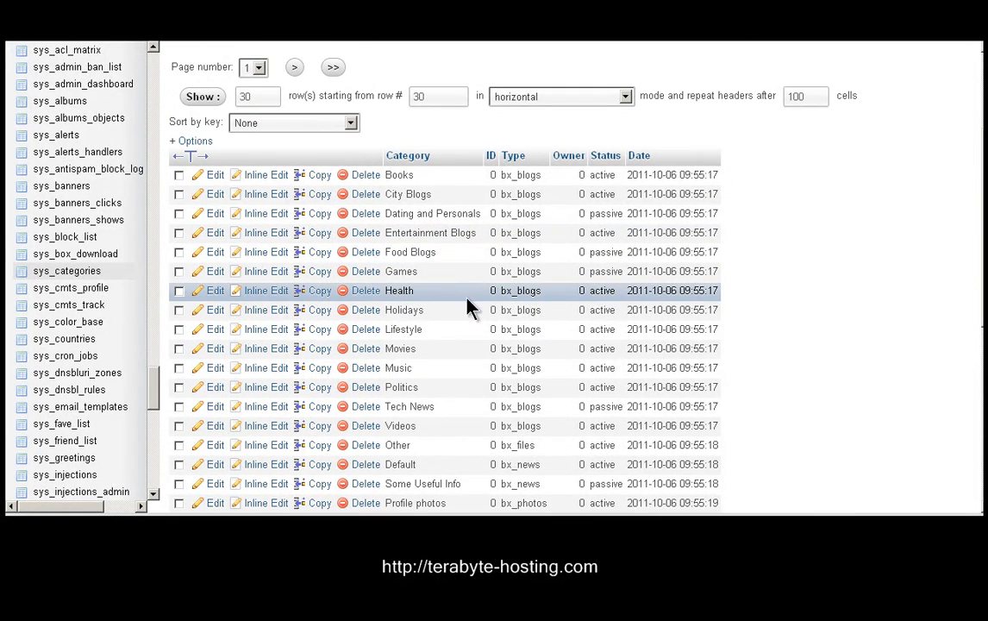
scroll(468, 307, up, 3)
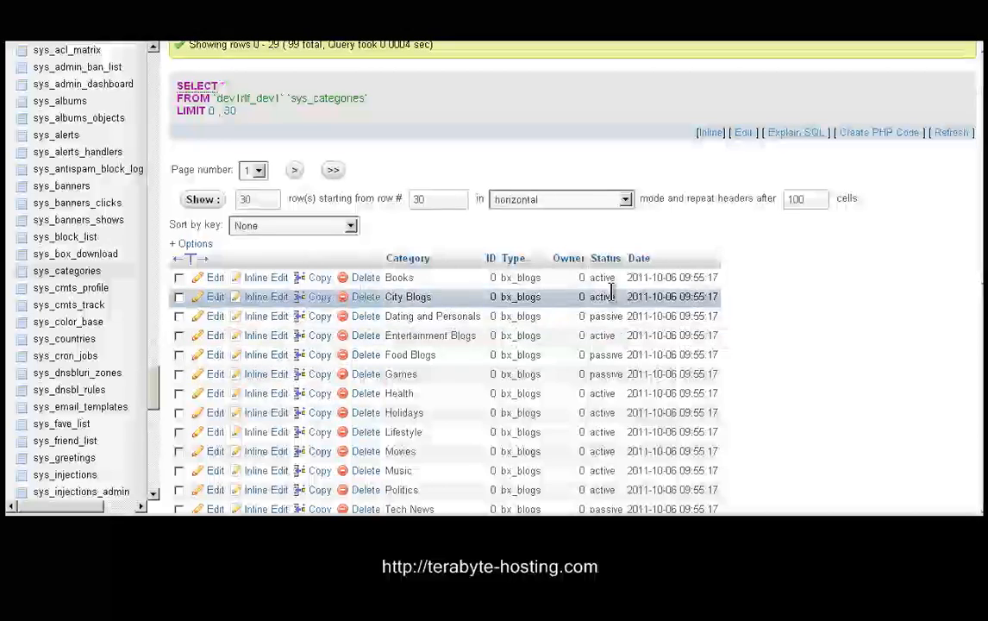
scroll(342, 354, up, 1)
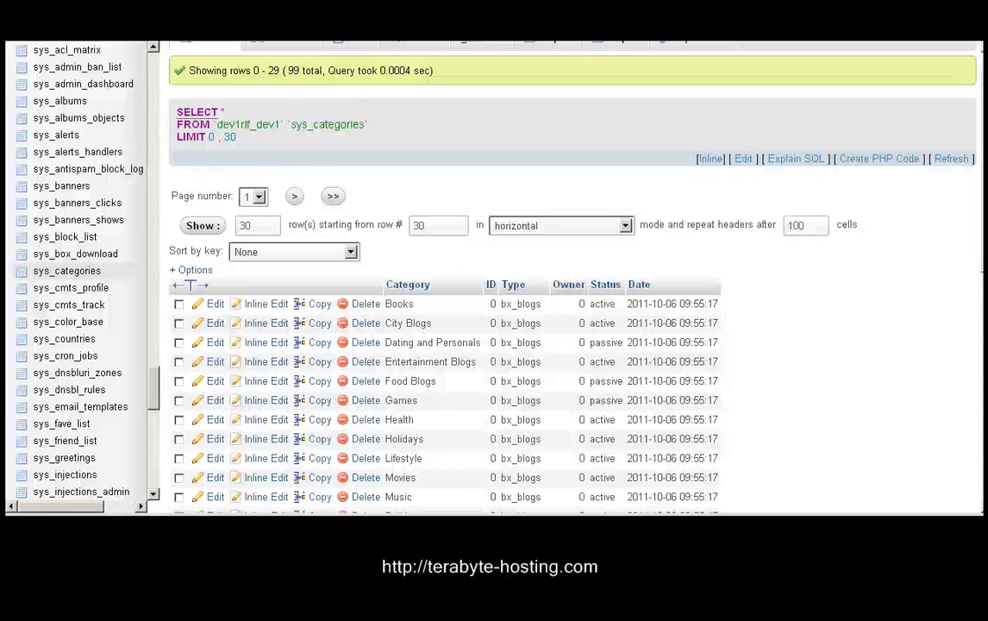
scroll(573, 276, up, 1)
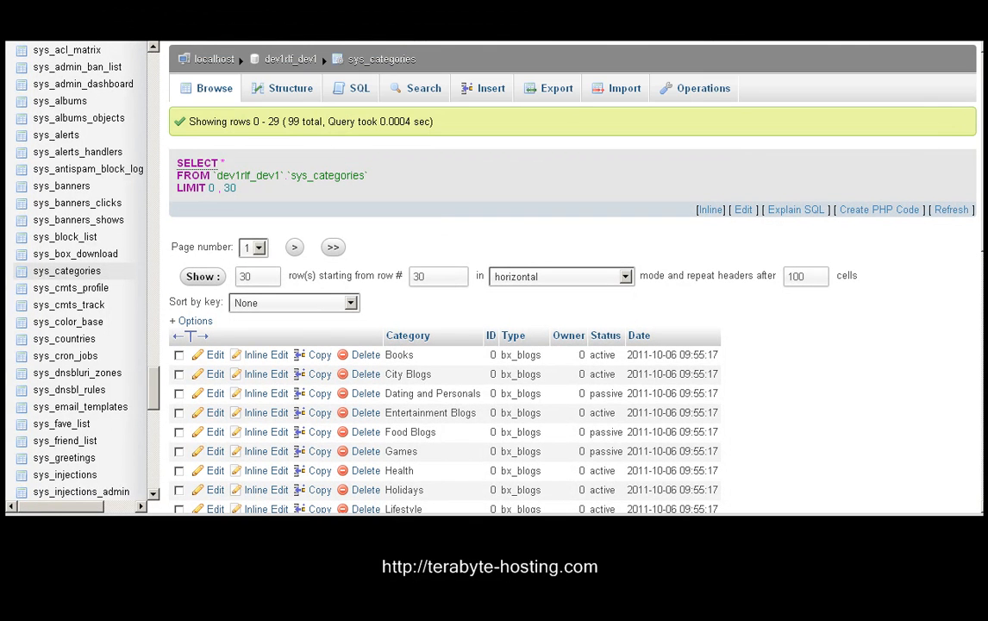
Step: Run an SQL query on sys_categories that selects all records whose Status is 'passive'
click(359, 93)
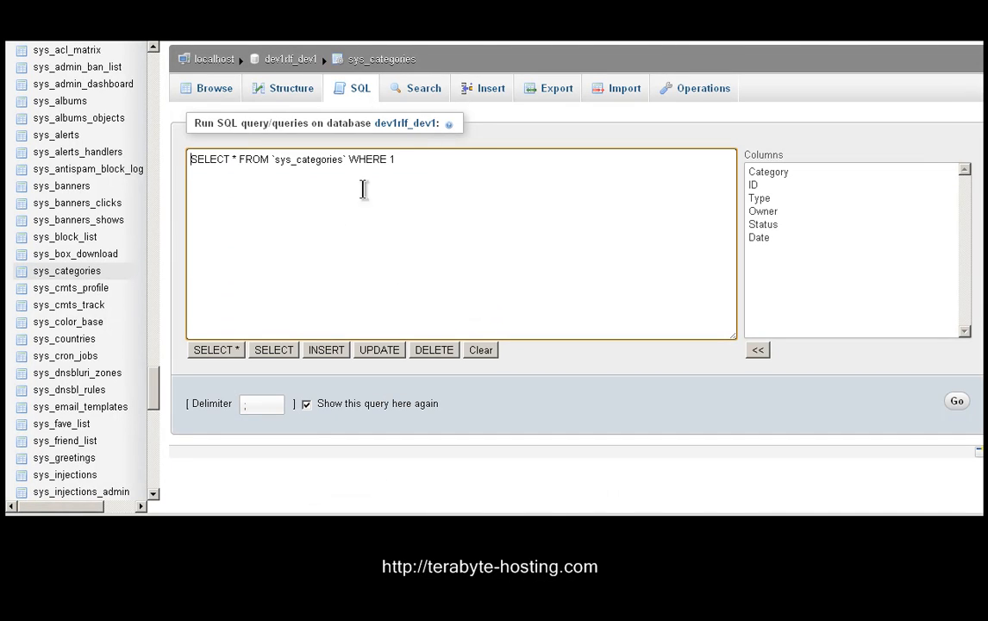
click(425, 159)
double_click(770, 226)
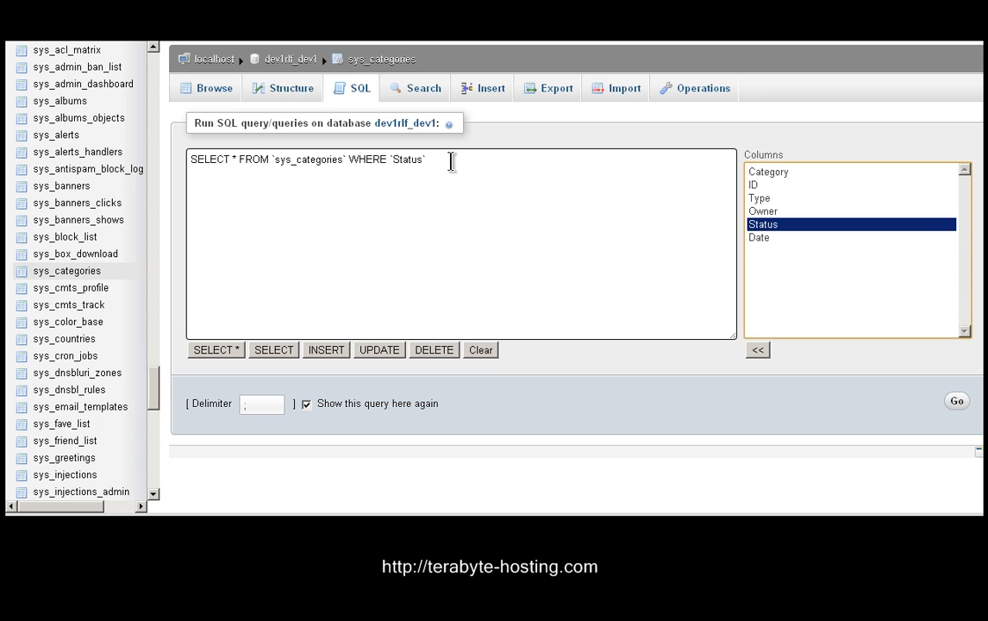
click(484, 164)
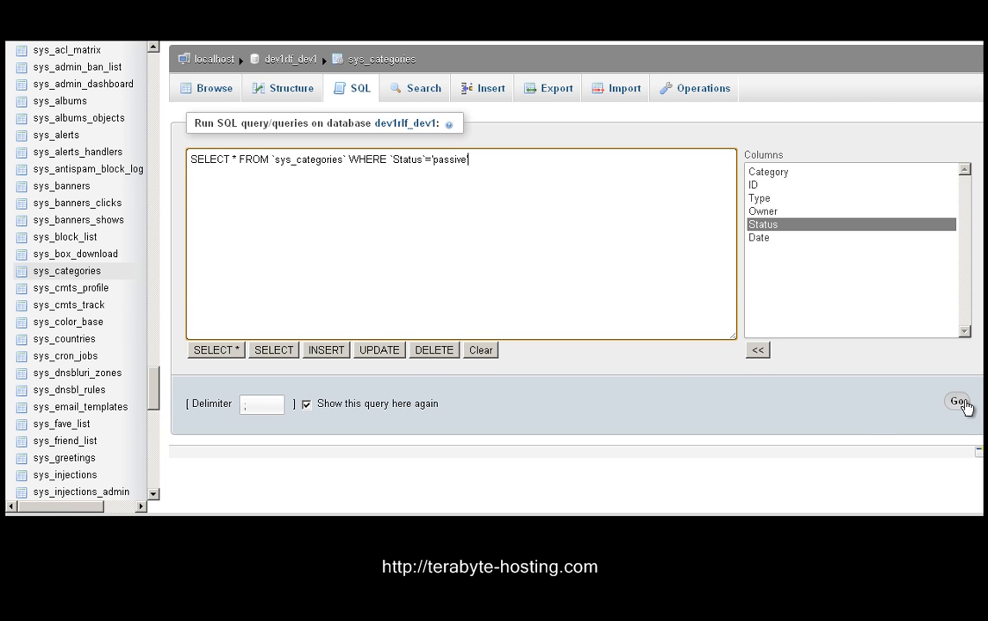
click(959, 403)
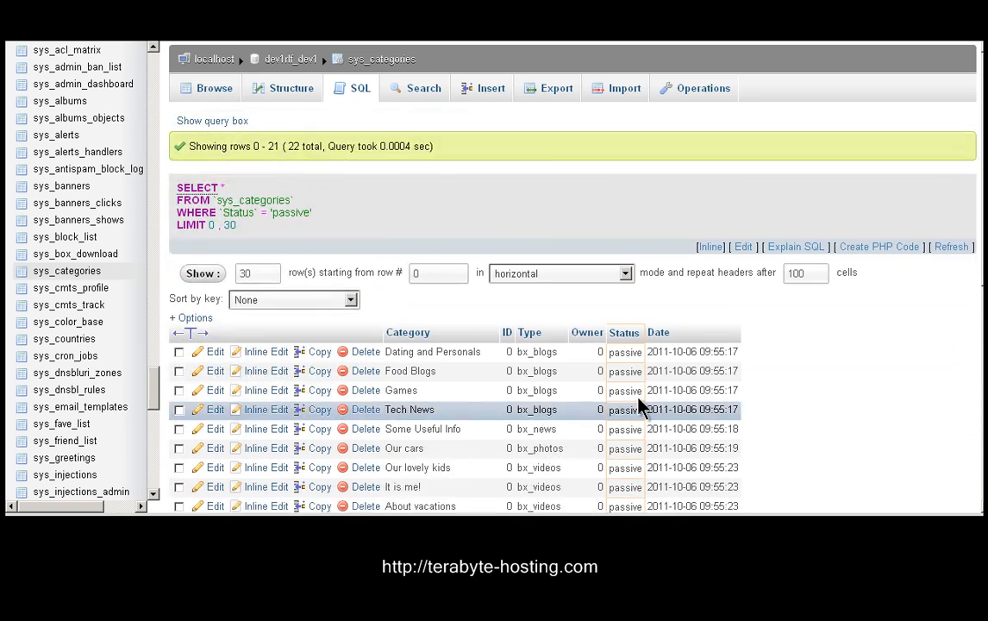
Step: Select all the passive category records returned by the query and delete them, confirming the deletion
scroll(641, 401, down, 1)
scroll(640, 401, down, 5)
scroll(625, 329, up, 2)
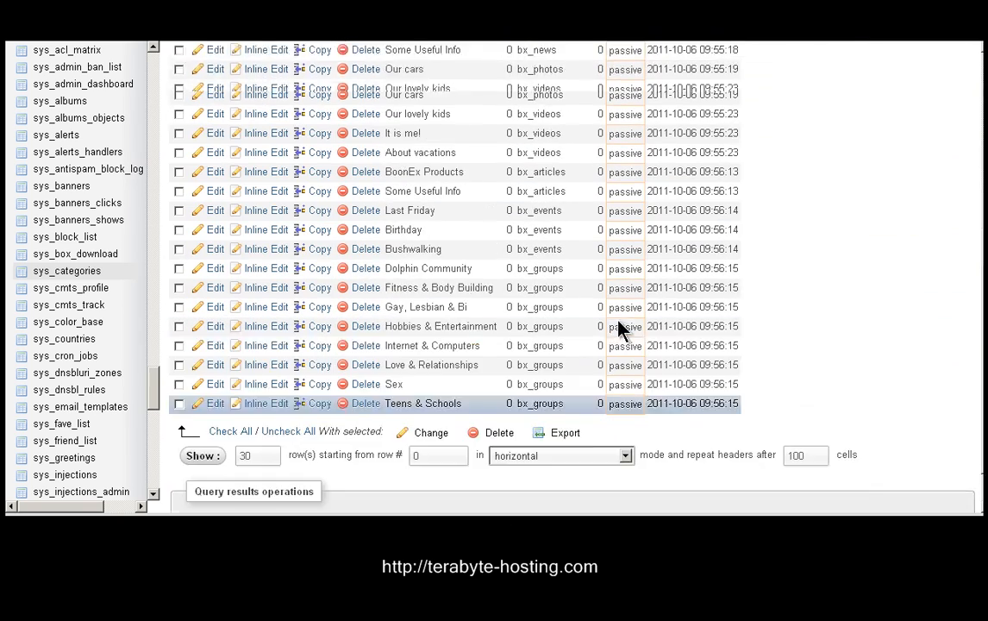
scroll(343, 289, up, 2)
scroll(331, 309, down, 3)
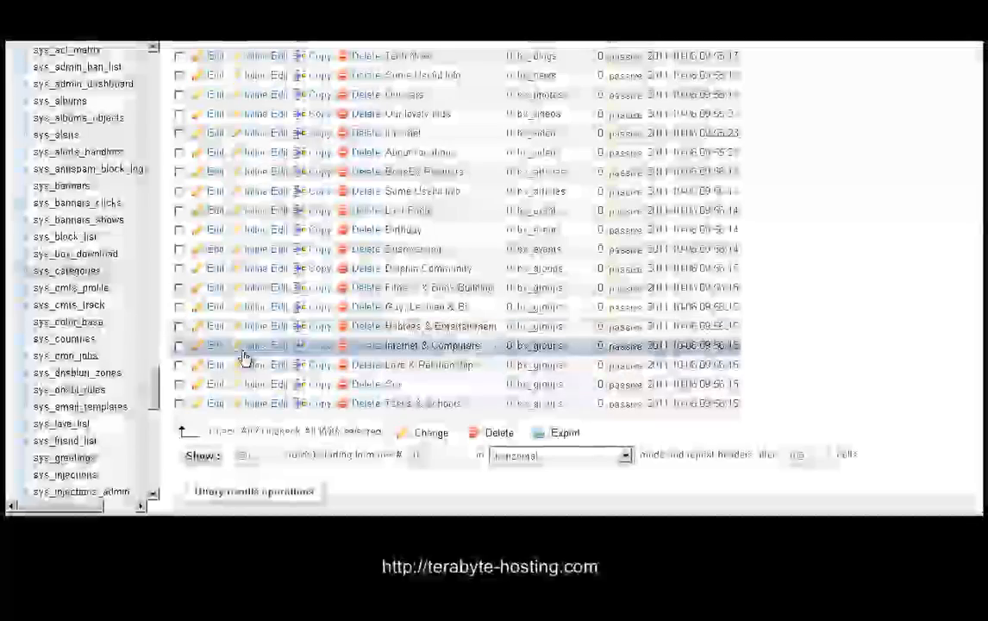
click(229, 431)
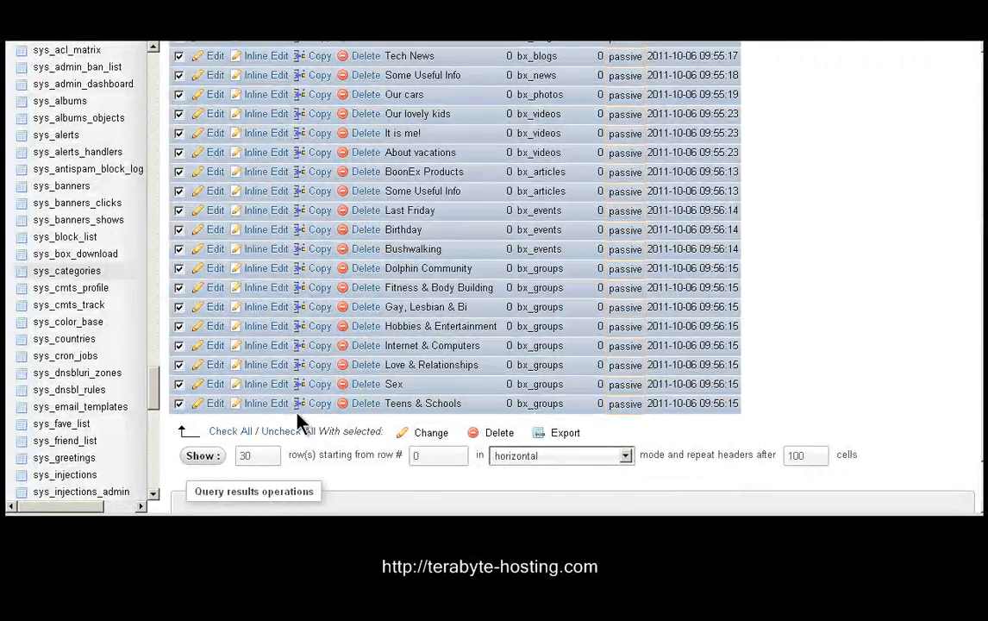
click(503, 433)
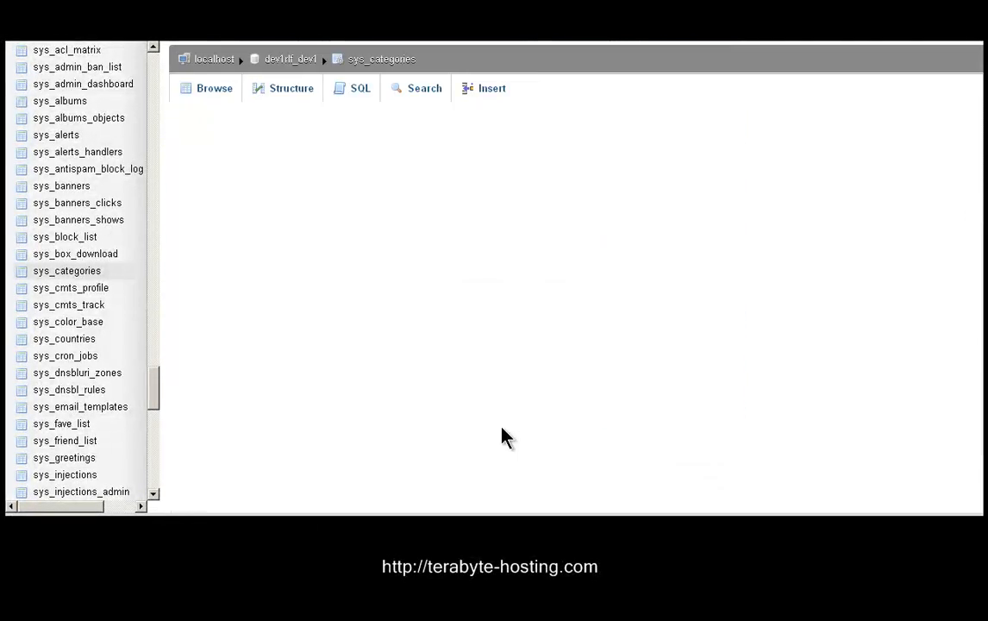
scroll(799, 411, down, 5)
click(901, 485)
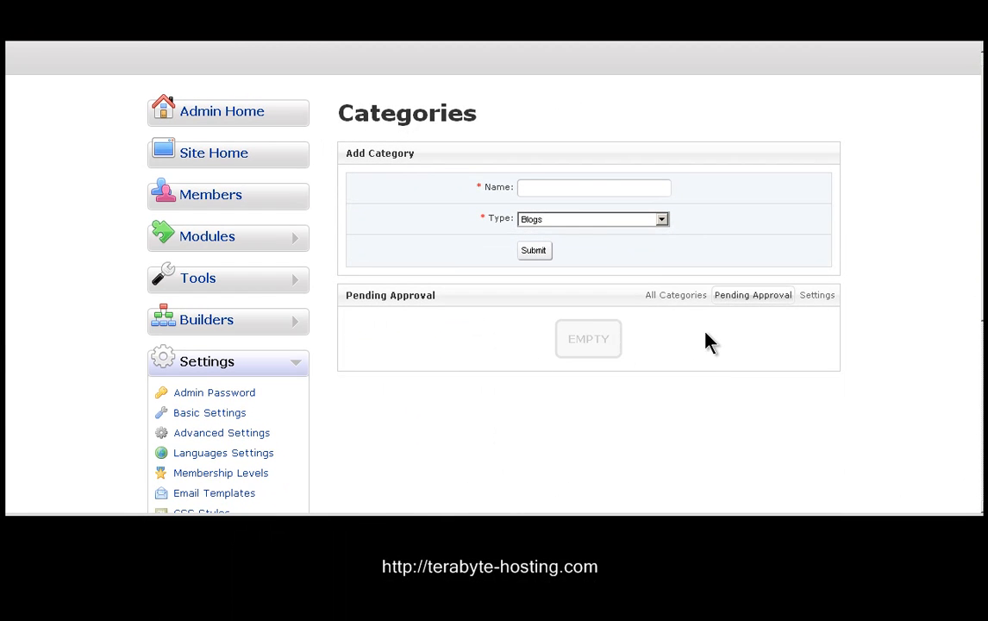
Step: Review the full category list in the site administration's Categories page
click(668, 297)
scroll(517, 362, down, 2)
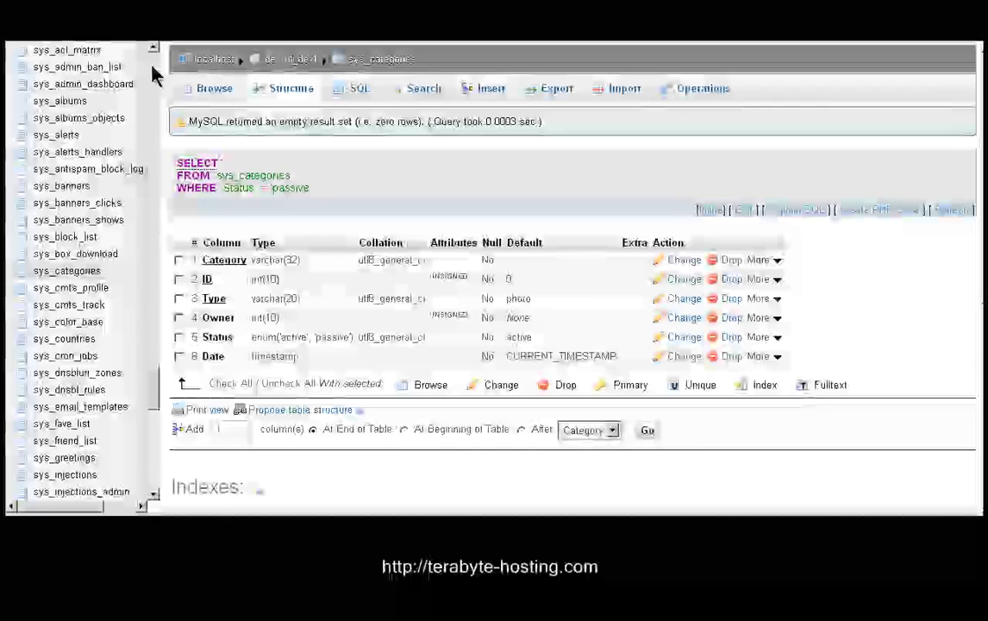
Step: In phpMyAdmin, open the bx_ads_category table and examine its ad category records
scroll(153, 74, up, 15)
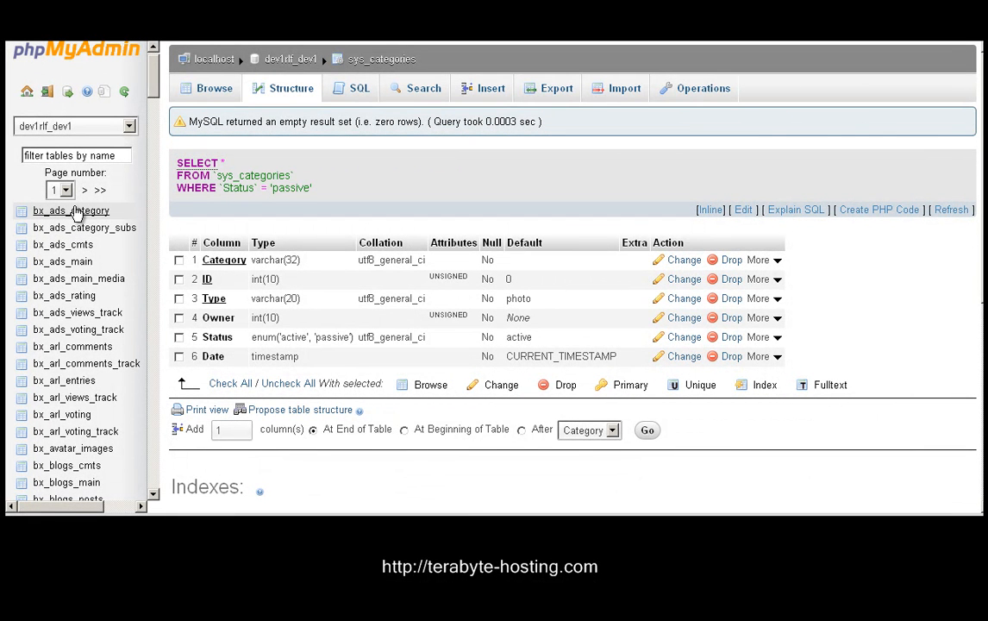
click(74, 213)
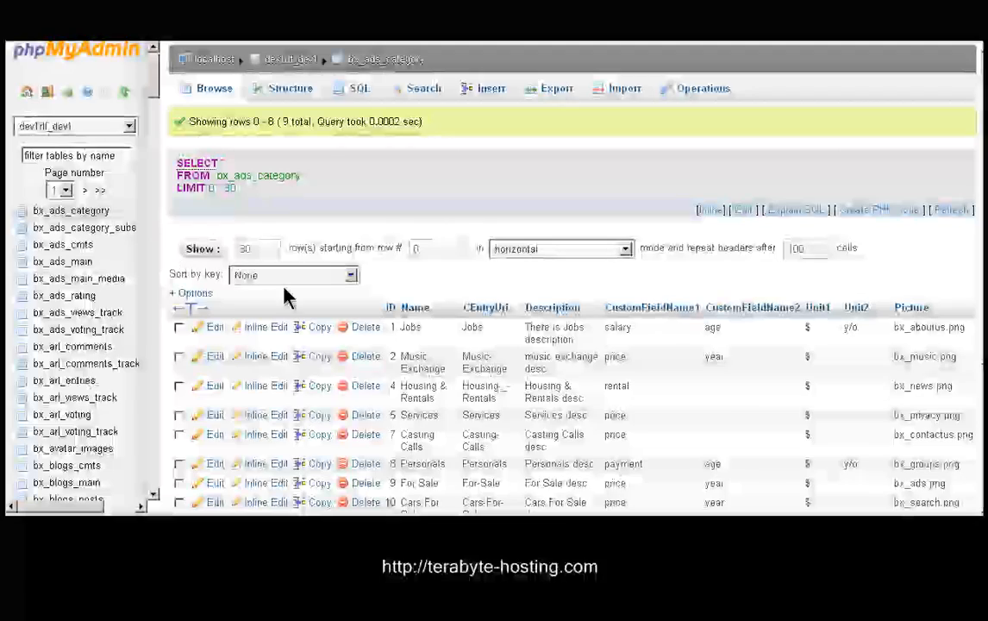
scroll(490, 388, down, 3)
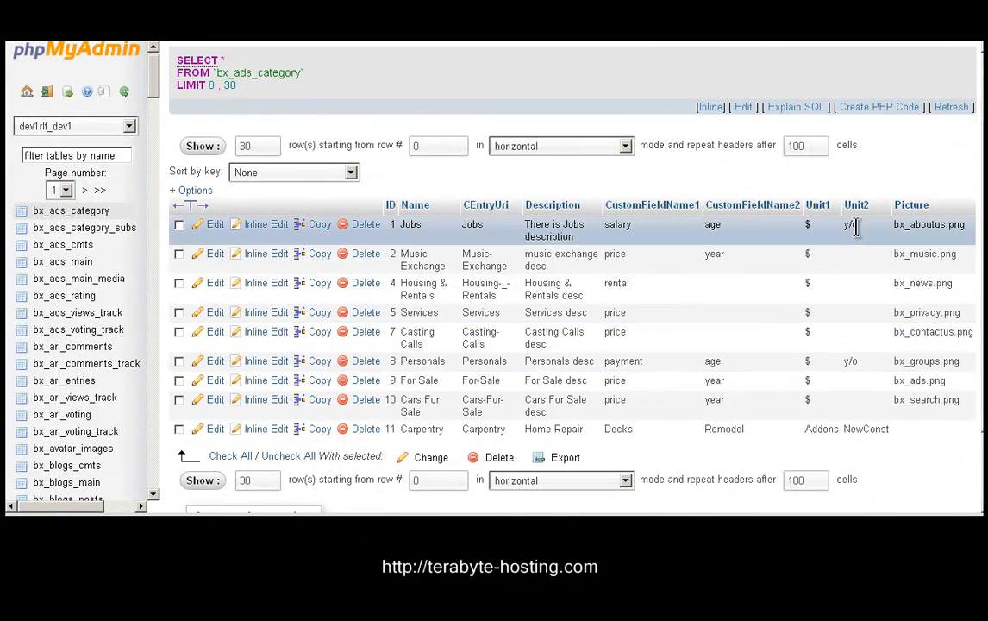